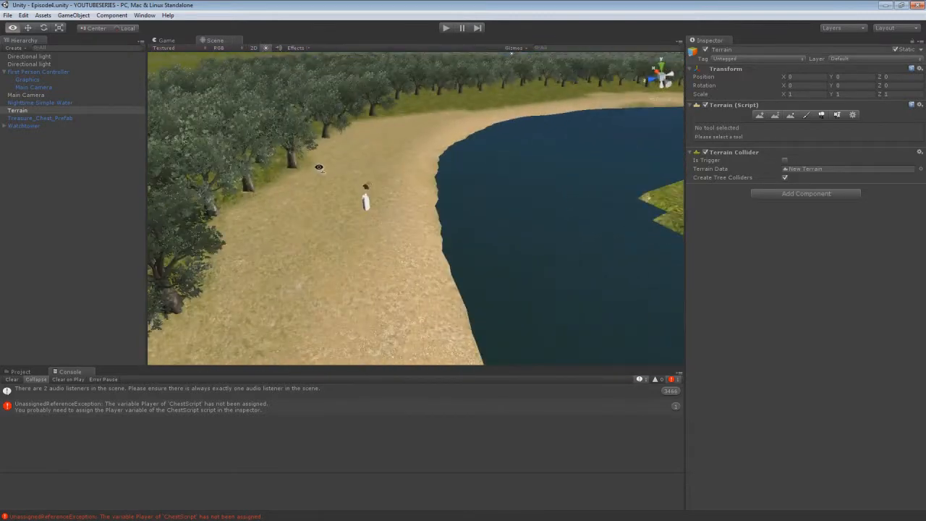
Step: Switch to MonoDevelop and examine ChestScript's OnMouseDown function and its reference to PlayerScript's Keys variable
key(alt+Tab)
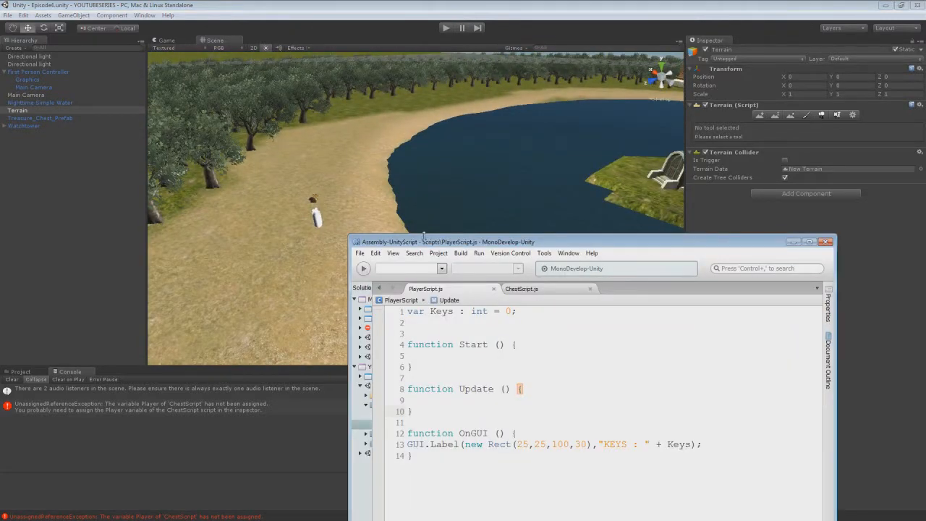
double_click(425, 241)
drag(351, 208, 56, 85)
click(157, 54)
click(62, 230)
click(62, 230)
drag(61, 208, 232, 216)
click(316, 208)
click(101, 208)
click(235, 209)
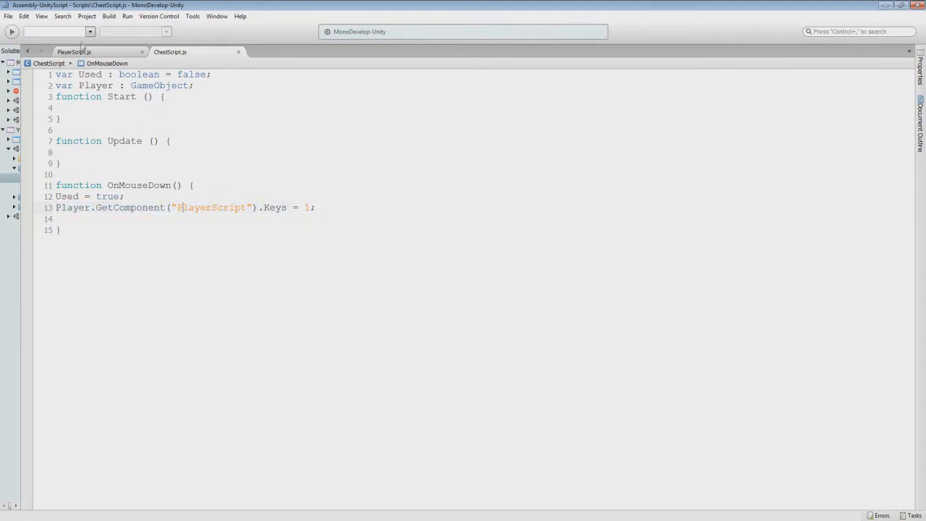
Step: Examine PlayerScript's Keys variable declaration and the OnGUI label that shows the key count
click(83, 52)
drag(102, 74, 56, 75)
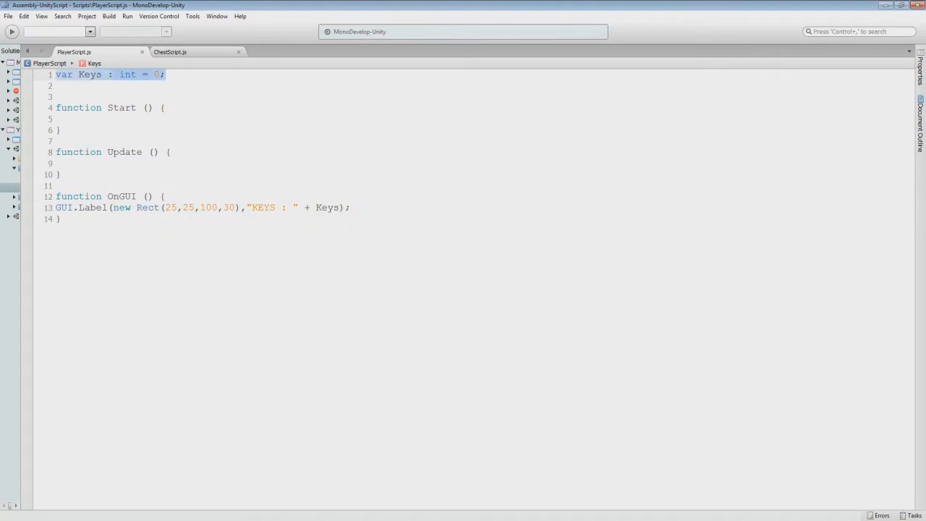
drag(351, 208, 65, 219)
click(65, 219)
click(191, 51)
Step: Switch back to Unity and inspect the water gap between the beach and the watchtower island
double_click(223, 5)
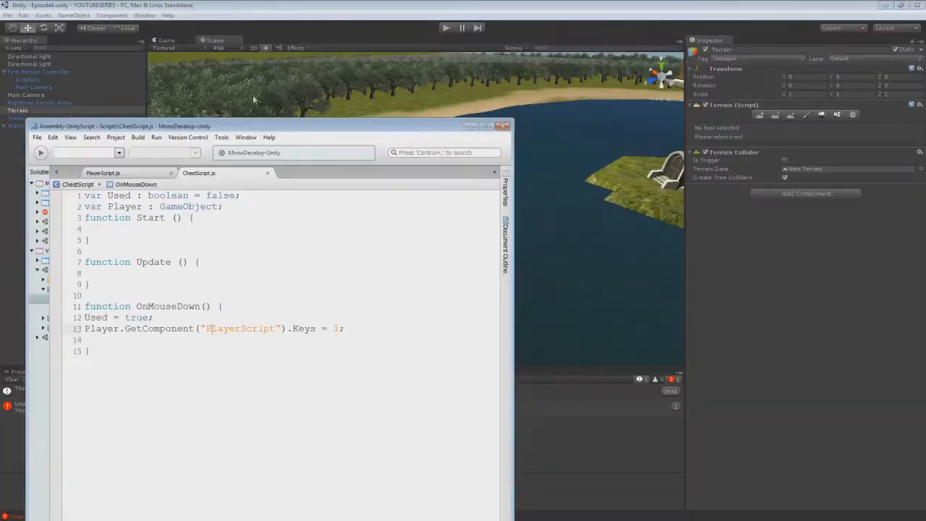
click(255, 96)
right_drag(402, 137, 488, 145)
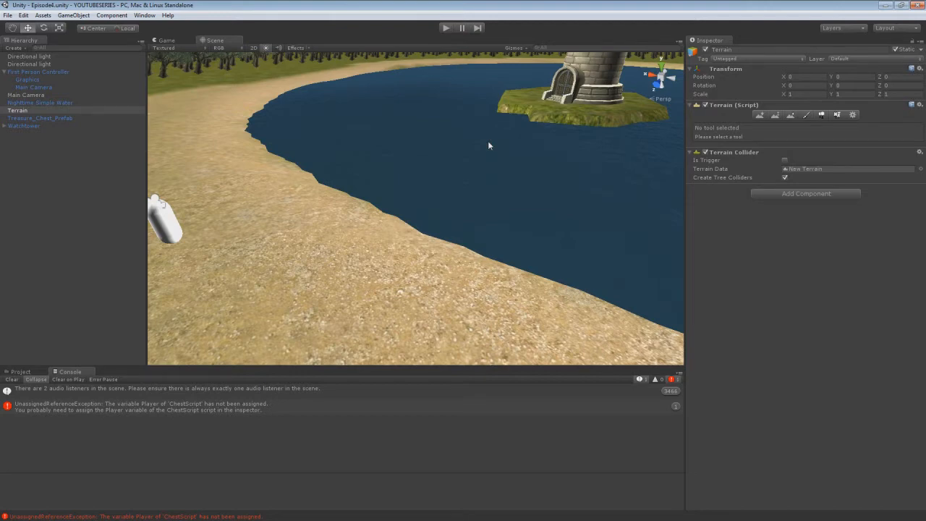
right_drag(489, 146, 348, 124)
right_drag(606, 102, 628, 188)
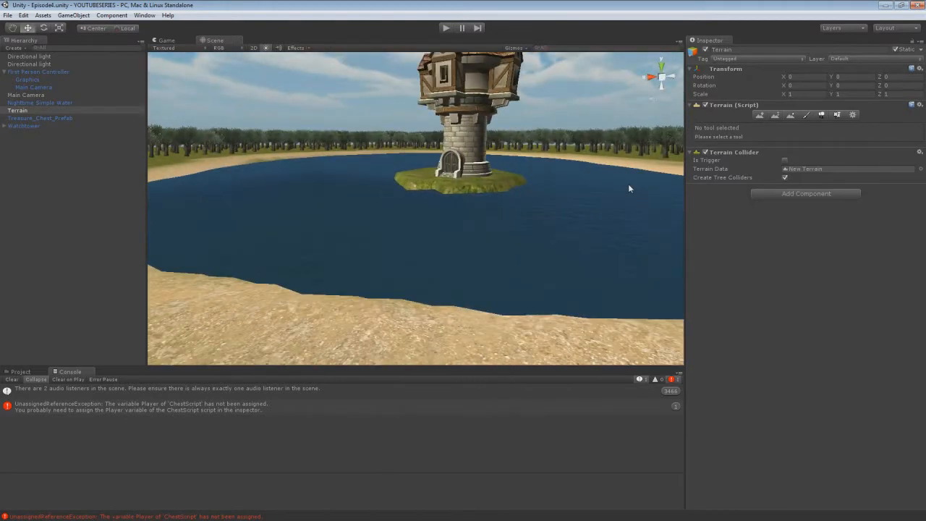
right_drag(468, 253, 421, 262)
Step: Open the Asset Store and search it for "bridge"
click(105, 15)
mouse_move(134, 17)
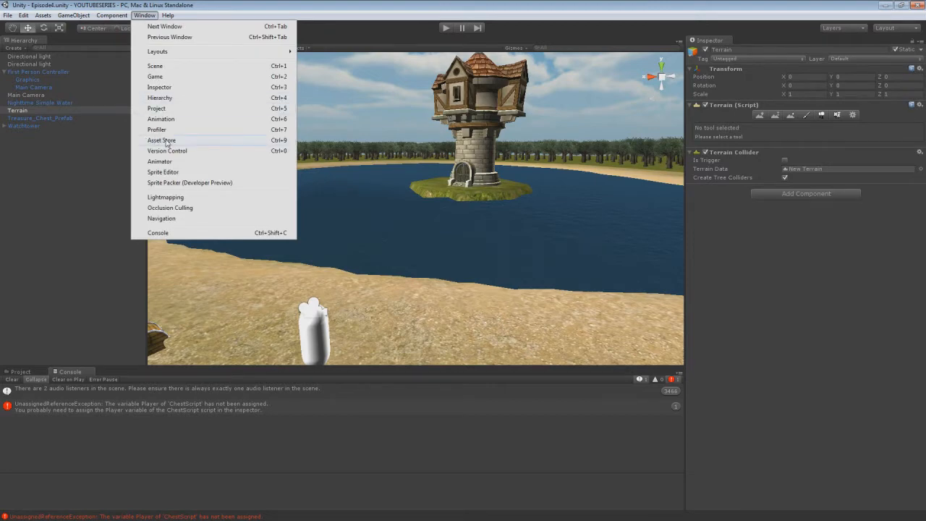
click(163, 140)
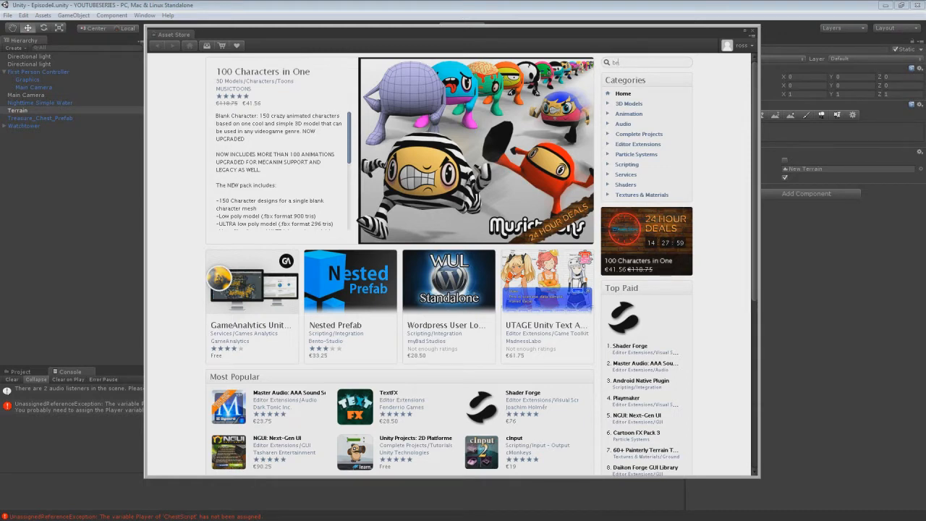
key(Return)
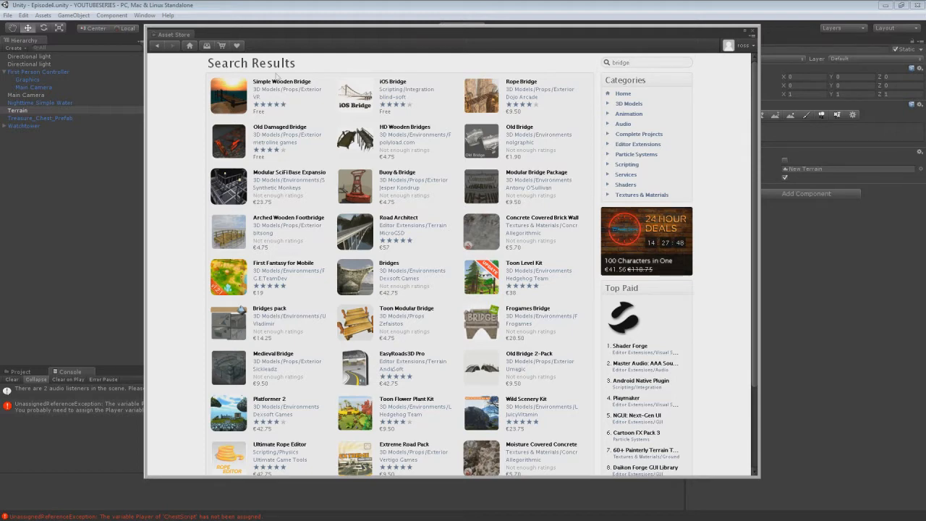
Step: Compare the Simple Wooden Bridge and iOS Bridge asset pages and look through the other bridge listings
click(282, 82)
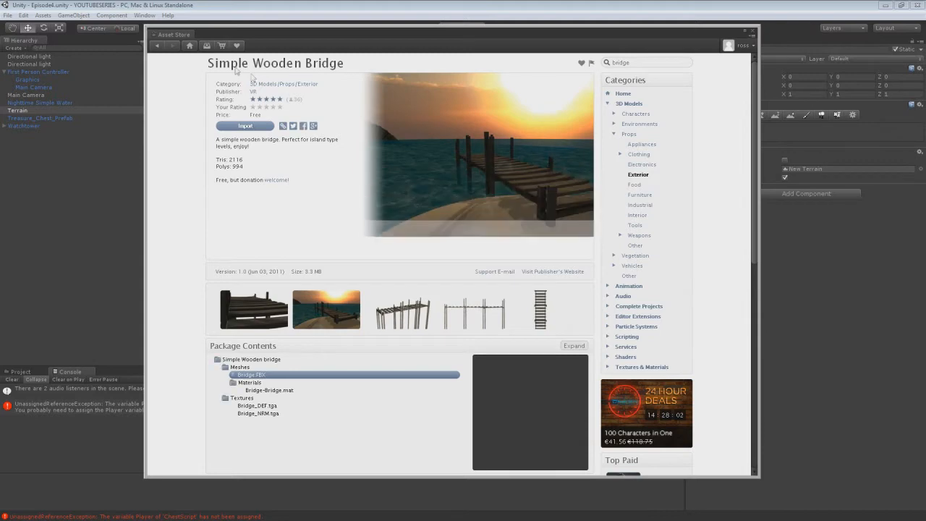
click(158, 46)
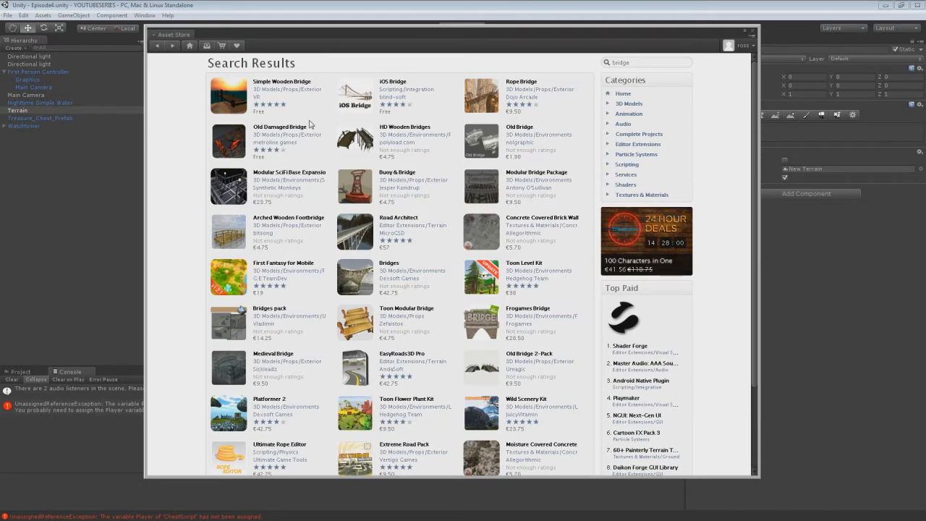
click(391, 82)
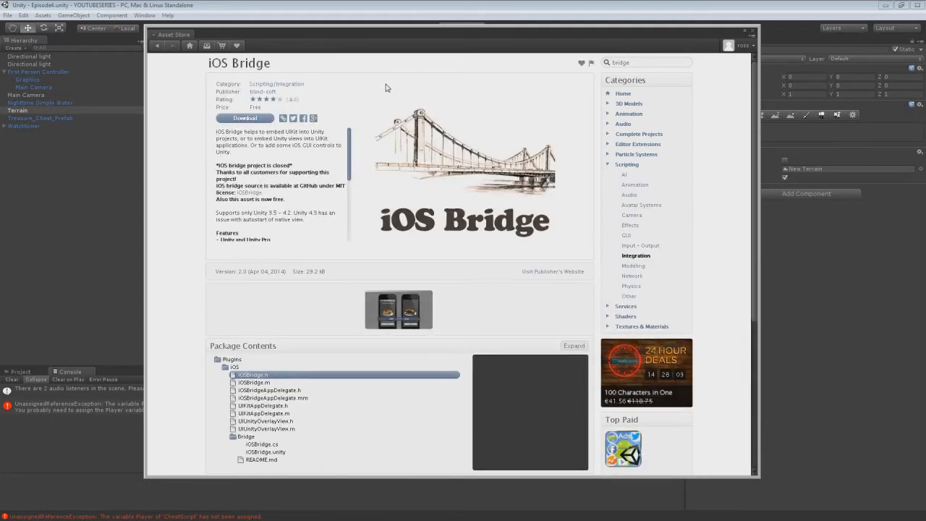
click(157, 46)
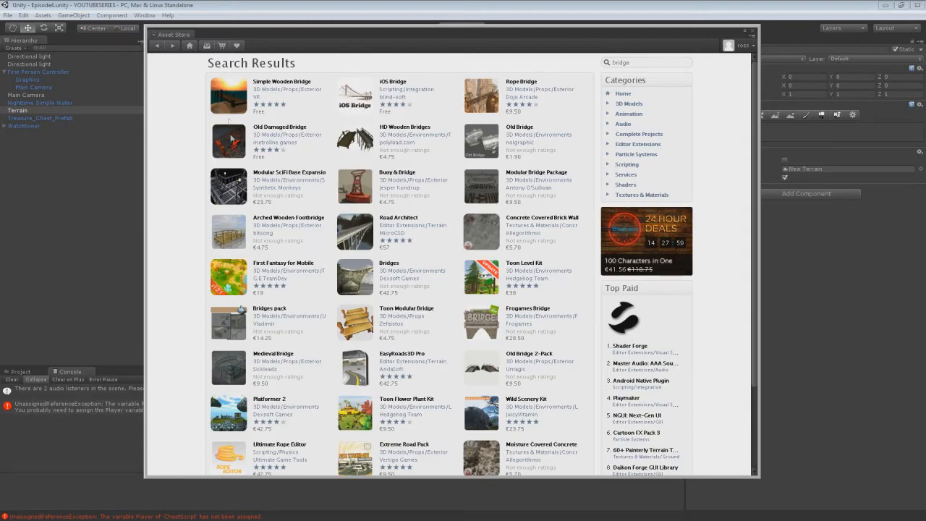
scroll(235, 146, down, 5)
scroll(274, 177, up, 5)
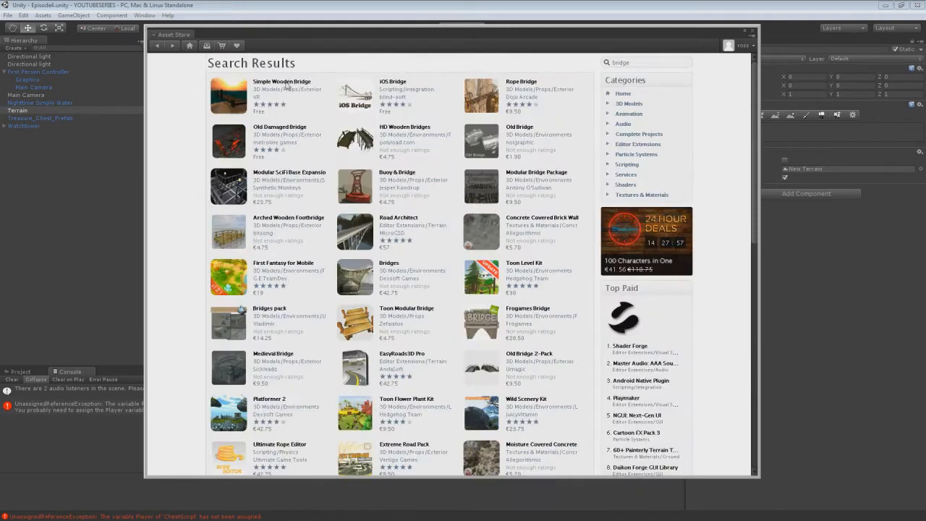
Step: Import the complete Simple Wooden Bridge package into the project and close the Asset Store
click(287, 84)
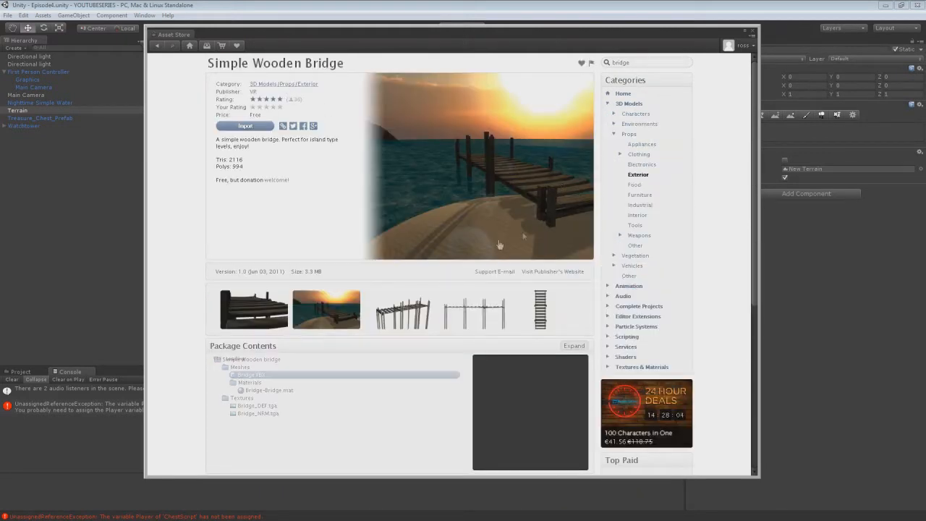
click(249, 127)
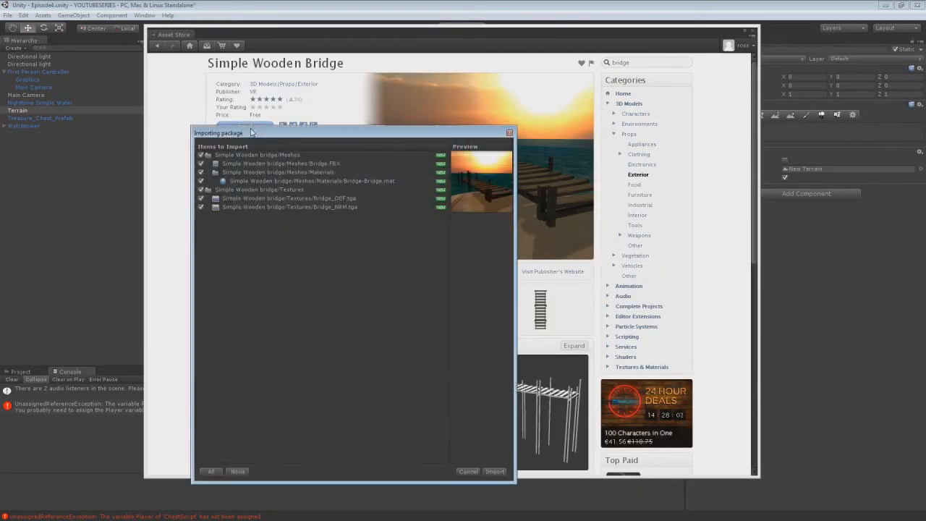
click(499, 471)
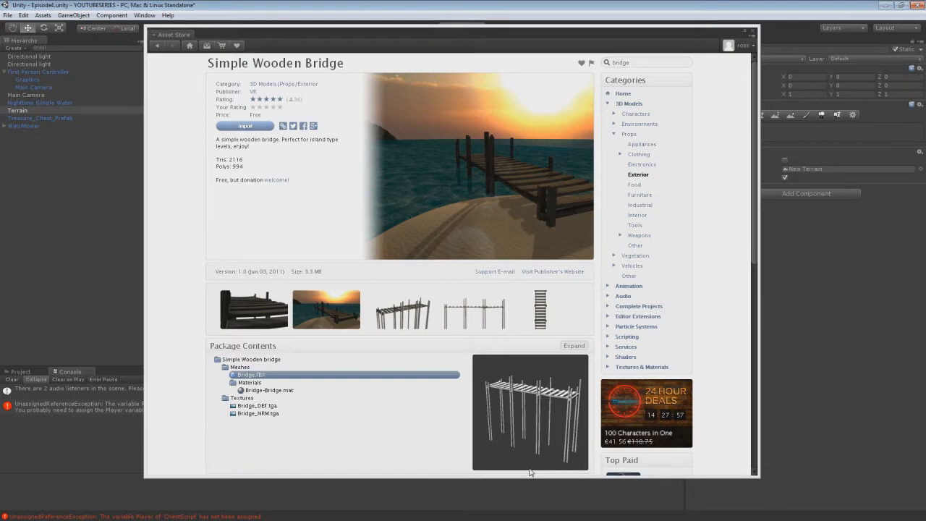
click(113, 179)
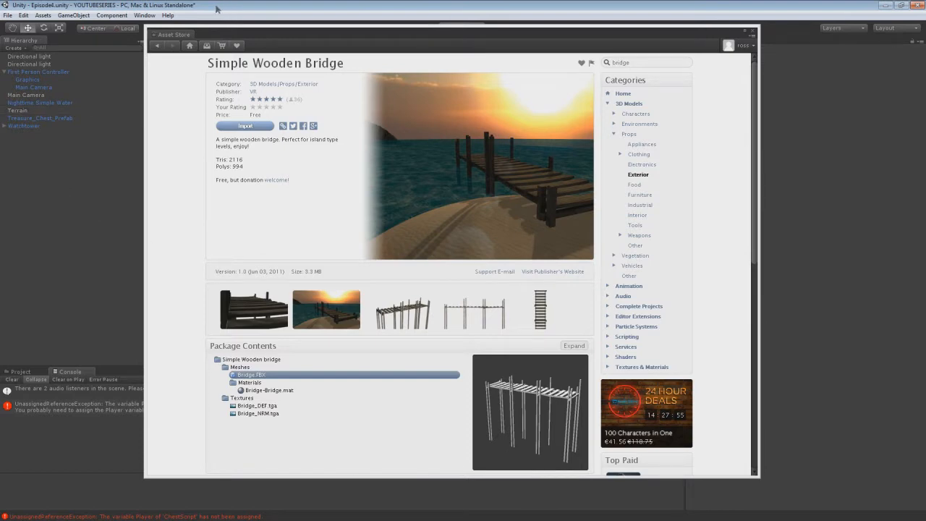
click(754, 33)
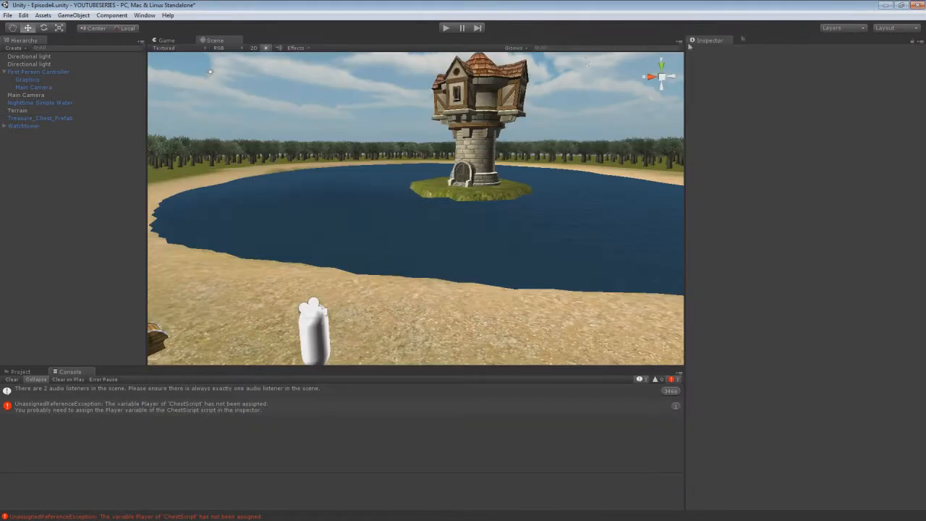
Step: Place the Bridge mesh from the Simple Wooden bridge Meshes folder into the scene near the water
click(19, 372)
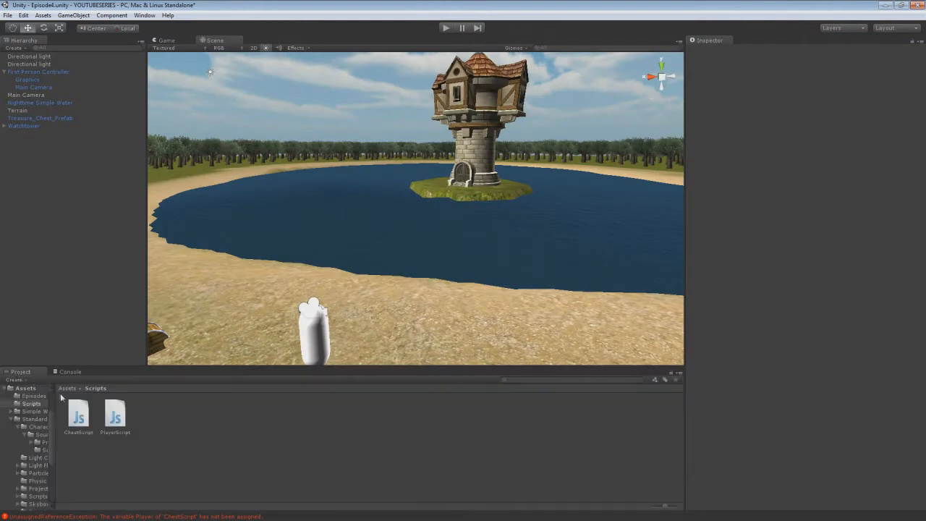
click(27, 388)
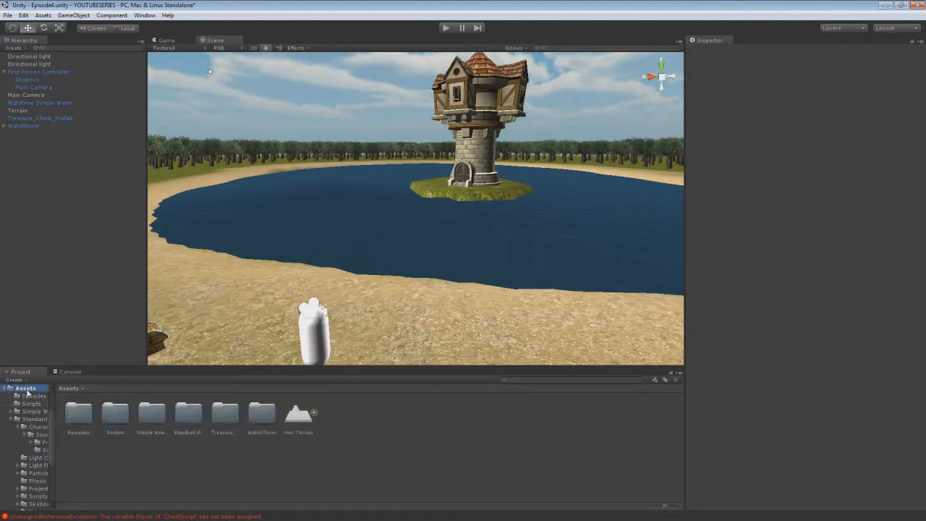
double_click(153, 414)
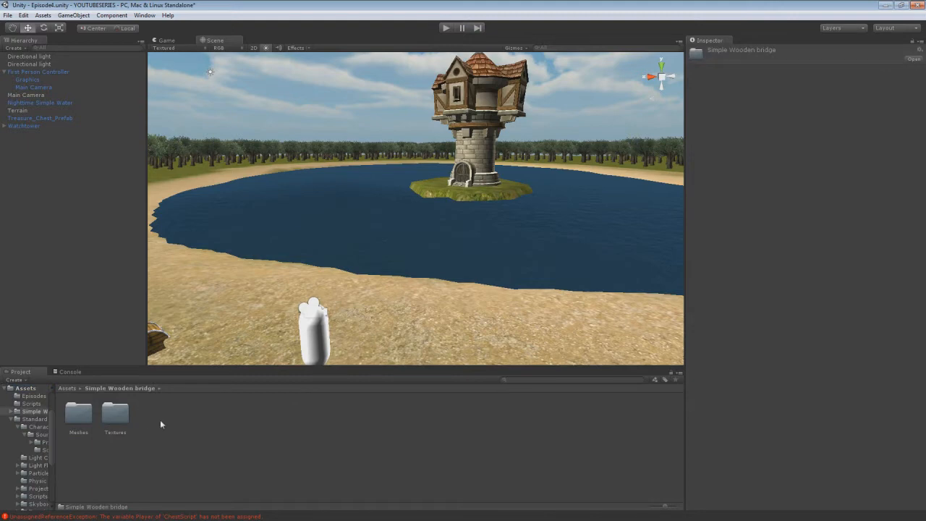
double_click(87, 414)
drag(115, 414, 354, 289)
Step: Rotate the bridge to about 28.5° around Y and move it over the water between the beach and the watchtower island
right_drag(355, 289, 403, 253)
key(e)
drag(404, 252, 365, 258)
key(w)
drag(434, 217, 544, 172)
right_drag(544, 172, 459, 178)
drag(458, 178, 410, 302)
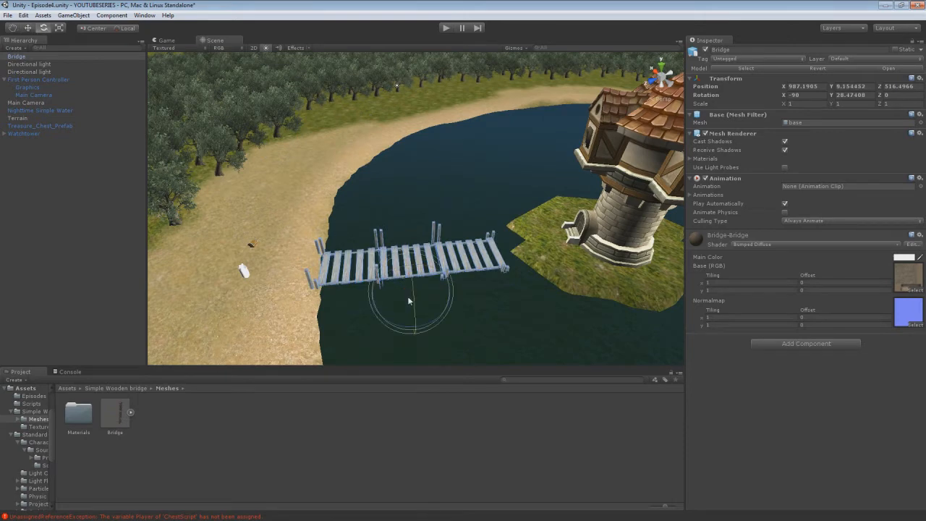
Step: Stretch the bridge to a Y scale of about 1.16 and turn it to about 35° toward the tower door
key(r)
drag(448, 289, 475, 275)
drag(426, 249, 463, 274)
key(e)
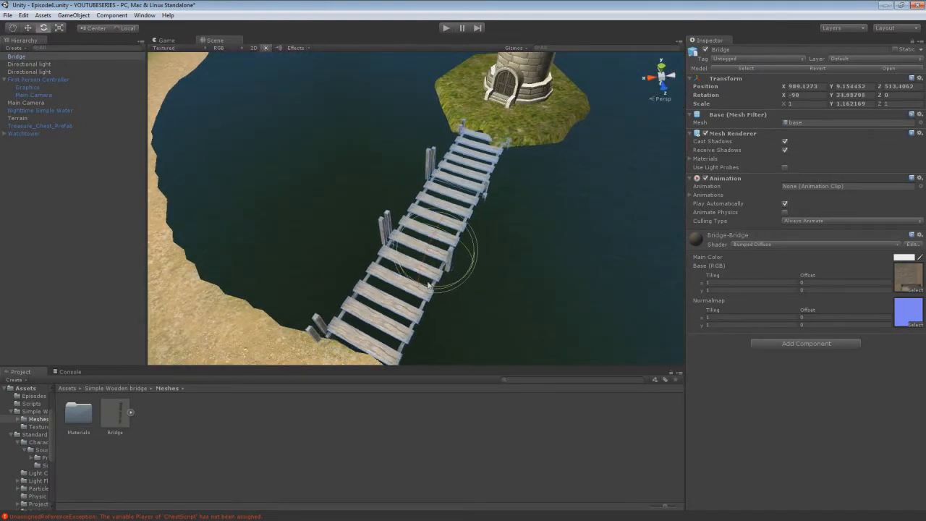
Step: Move the bridge to about X 990.5, Z 513.4 and lengthen it to a Y scale of about 1.24
key(w)
drag(406, 245, 391, 237)
right_drag(391, 237, 403, 230)
mouse_move(427, 238)
mouse_down()
mouse_move(432, 229)
mouse_move(429, 238)
mouse_up()
key(e)
key(r)
key(w)
right_drag(420, 238, 348, 243)
drag(455, 246, 450, 248)
key(e)
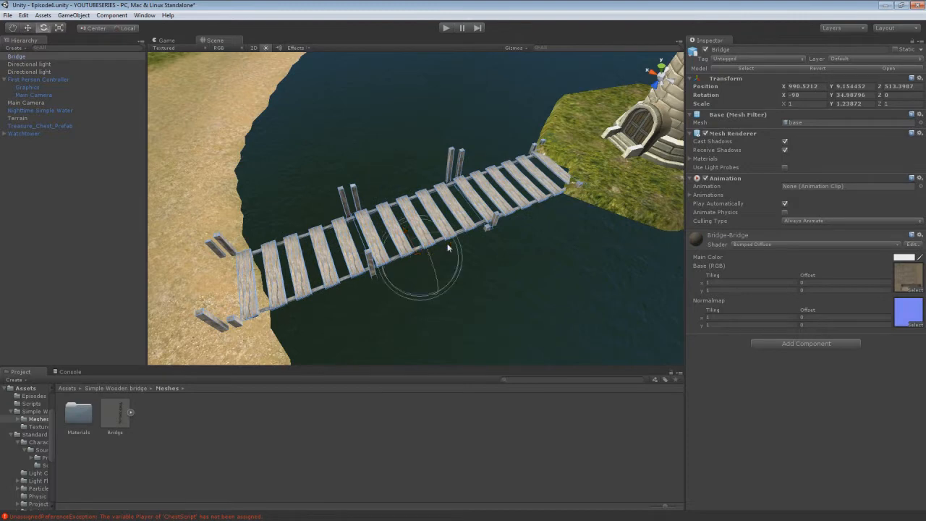
key(r)
drag(452, 247, 553, 199)
key(ctrl+z)
Step: Raise the bridge to a height of about Y 9.53 so it rests on both shores, and save the scene
key(e)
drag(504, 303, 503, 276)
key(w)
right_drag(496, 272, 233, 202)
key(s)
right_drag(551, 340, 400, 77)
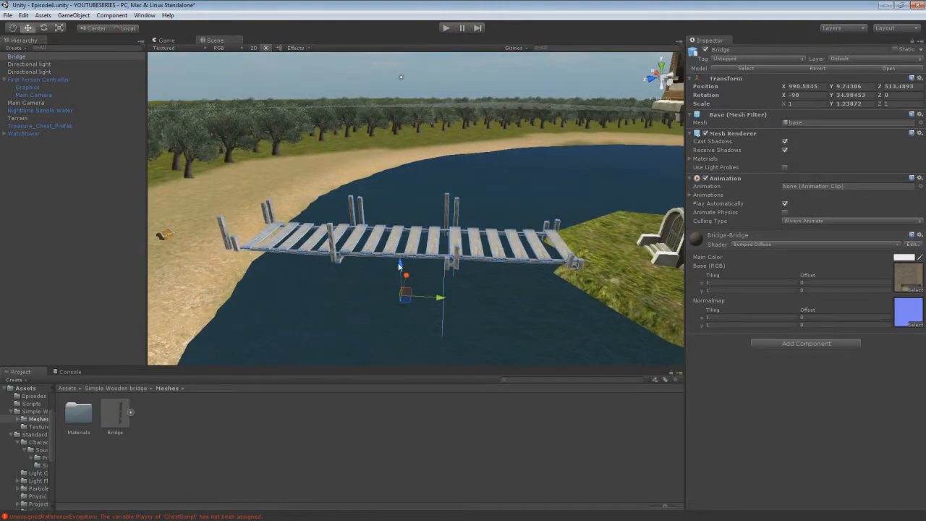
right_drag(402, 268, 444, 277)
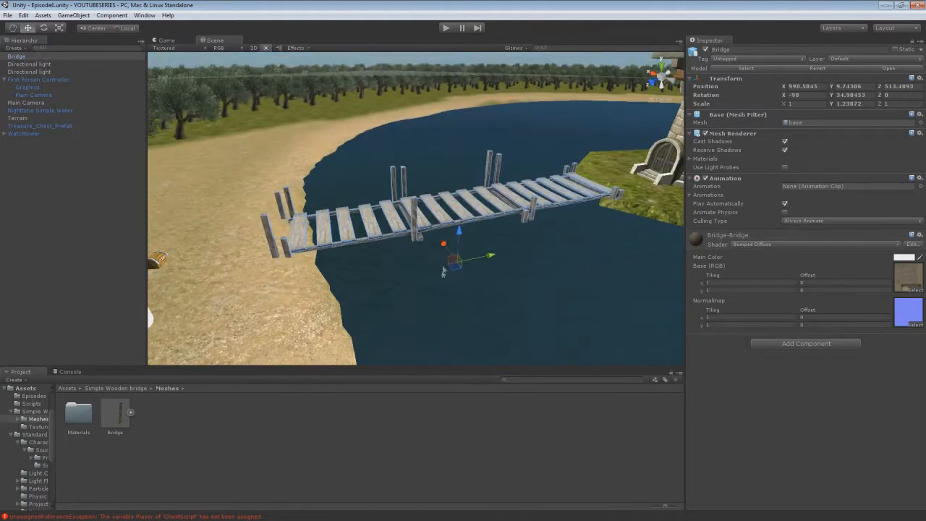
drag(459, 231, 462, 245)
mouse_move(395, 249)
right_down()
mouse_move(332, 228)
mouse_move(394, 253)
right_up()
drag(453, 266, 453, 254)
right_drag(452, 253, 444, 250)
key(ctrl+s)
Step: Shift the bridge sideways to about X 990.45, Z 513.58 to line it up with the tower door, and save the scene
right_drag(337, 265, 467, 262)
key(a)
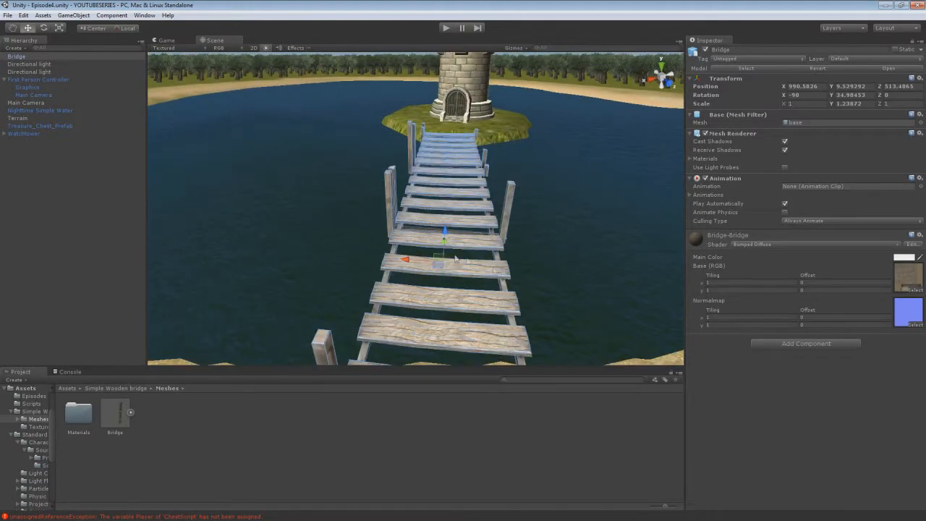
drag(410, 257, 415, 259)
right_drag(414, 259, 499, 155)
key(w)
key(ctrl+s)
Step: Create an empty game object and raise it to a height of about Y 11.4 beside the bridge
key(a)
scroll(357, 201, down, 5)
click(76, 15)
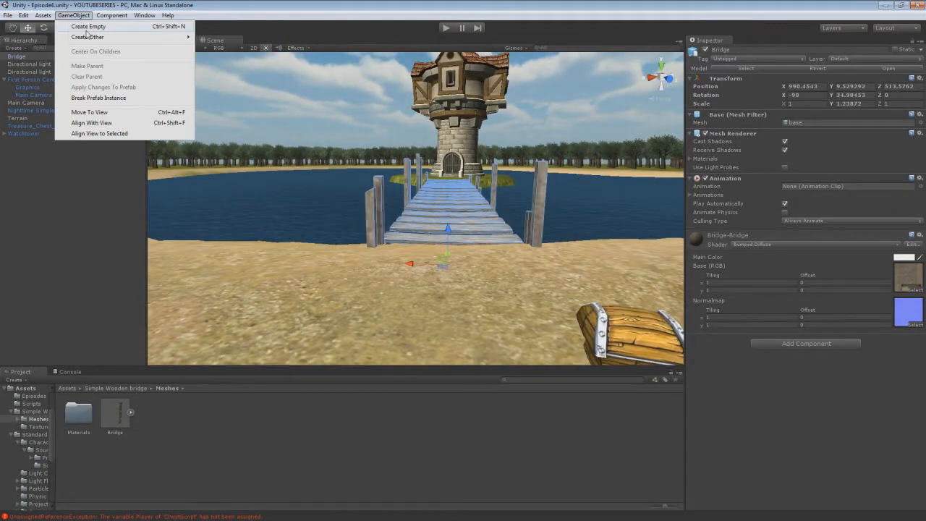
click(85, 27)
right_drag(265, 108, 403, 181)
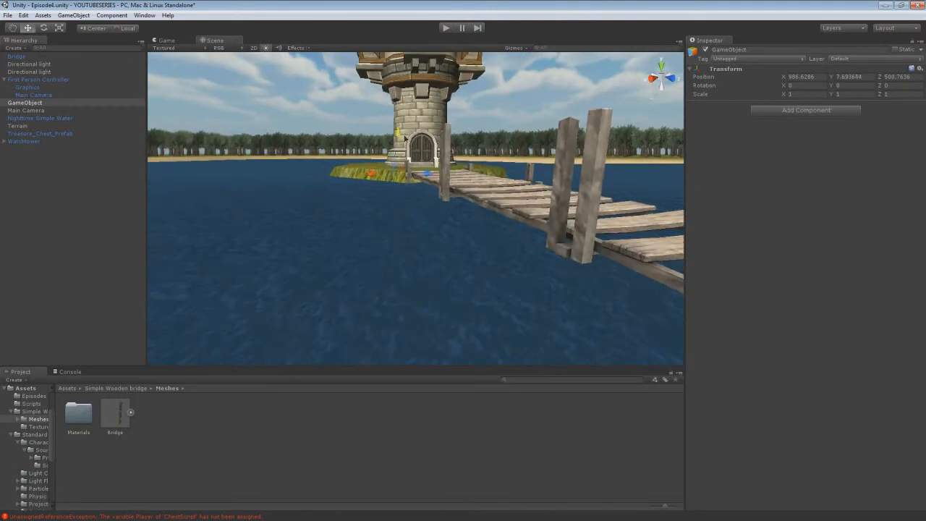
Step: Add a Box Collider to the empty game object and set its size to 3 on X, Y and Z
click(780, 110)
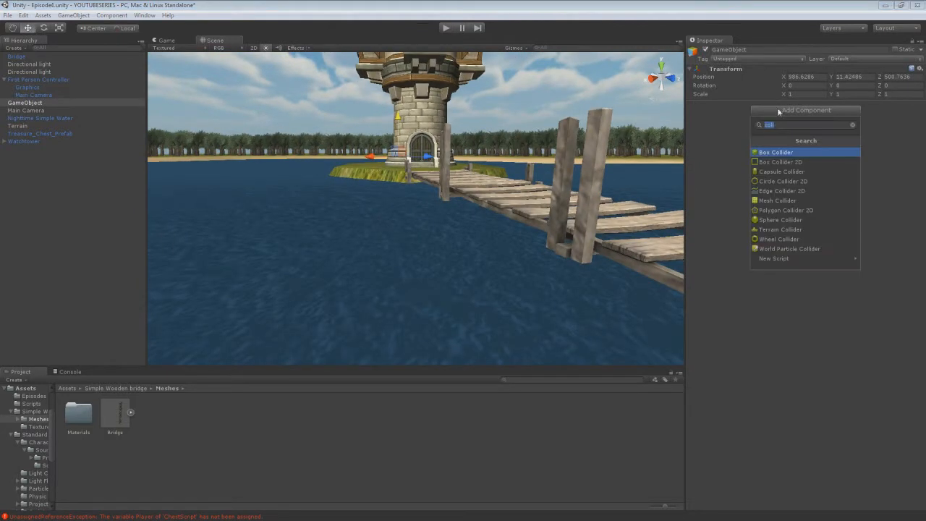
click(790, 153)
right_drag(428, 155, 435, 144)
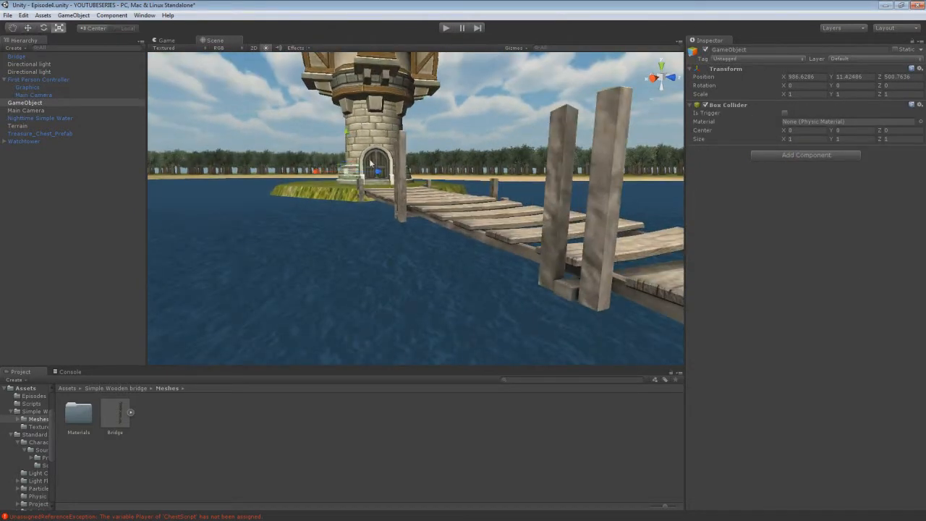
right_drag(434, 174, 432, 158)
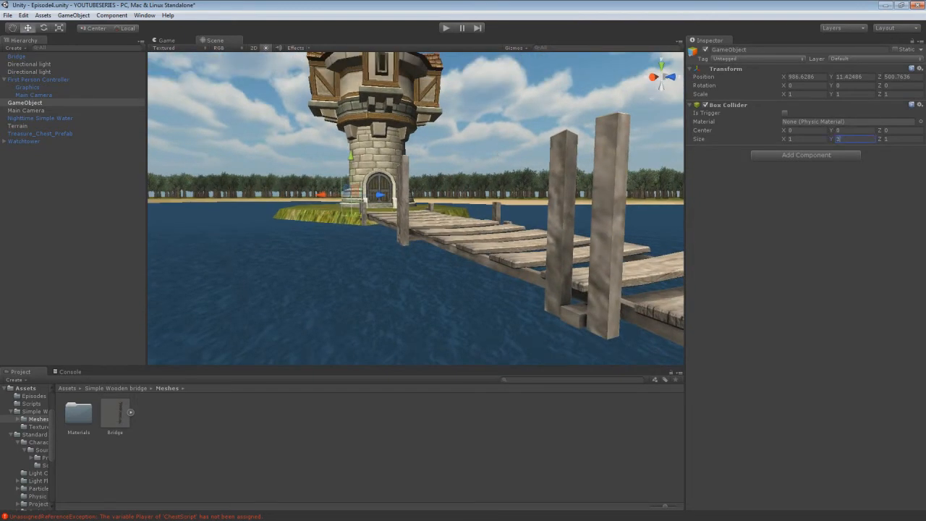
key(w)
Step: Move the empty collider object over the bridge to about X 994.4, Z 520.4 and set its Y rotation to -45
right_drag(354, 268, 374, 290)
key(s)
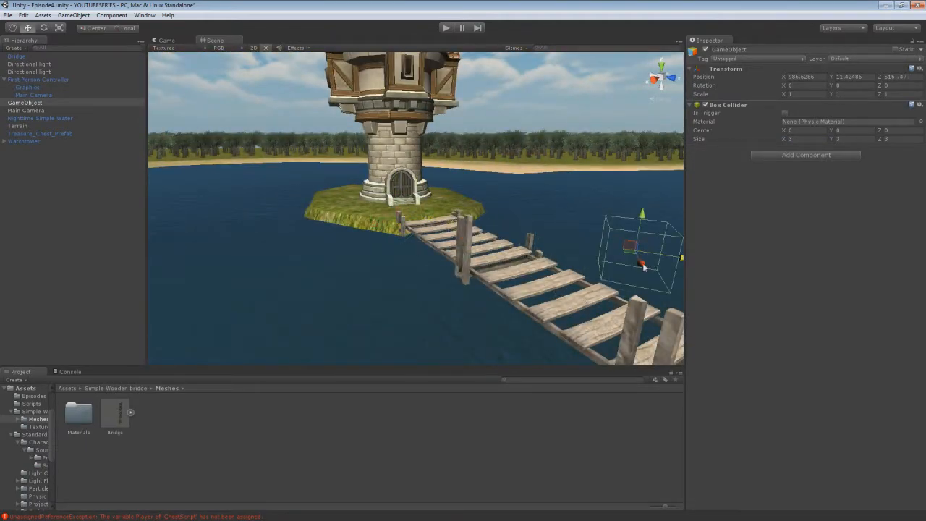
right_drag(632, 310, 635, 305)
key(e)
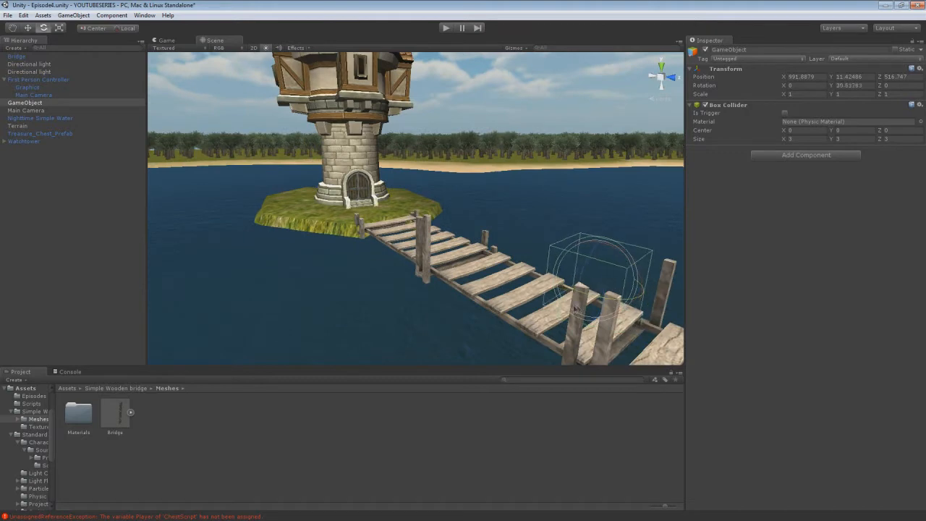
key(w)
key(d)
right_drag(481, 294, 460, 315)
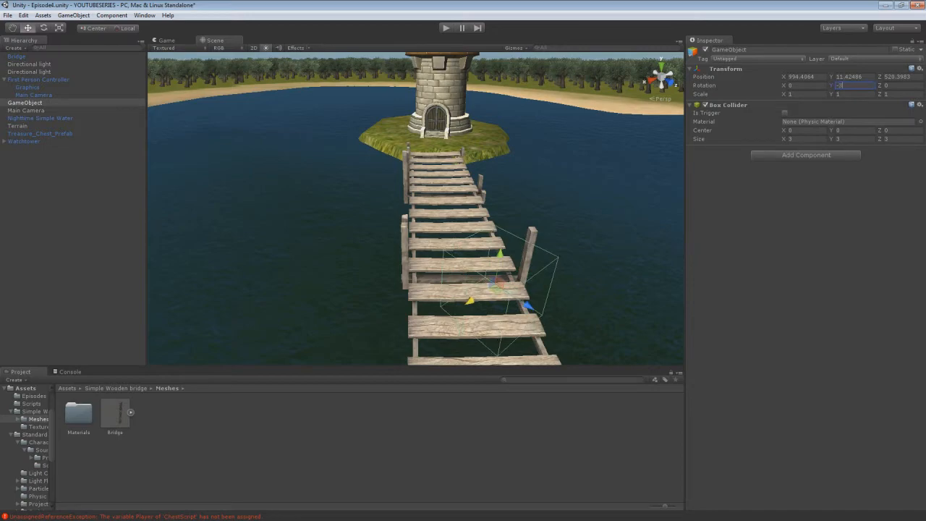
Step: Shift the collider object to the beach end of the bridge at about X 998.2, Z 524.2, with a Y rotation of about -58.77
right_drag(618, 235, 510, 309)
key(s)
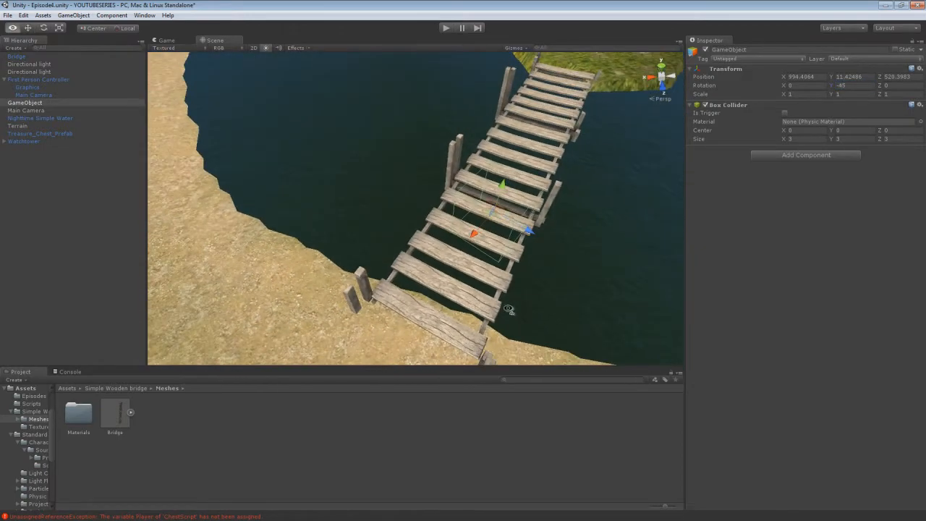
right_drag(429, 292, 477, 227)
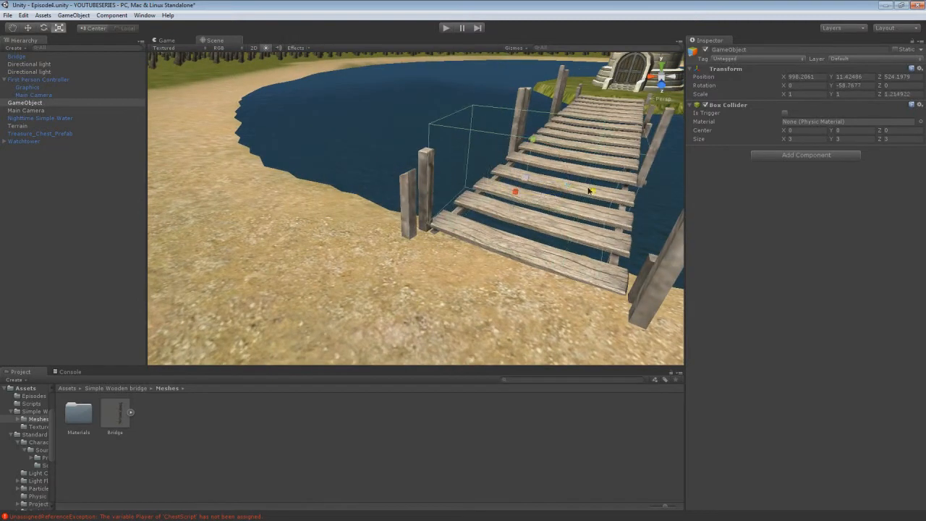
Step: Stretch the collider object to a scale of about Y 2.28, Z 2.35 and move it to about X 998.7, Z 525
drag(537, 105, 539, 96)
right_drag(538, 96, 385, 217)
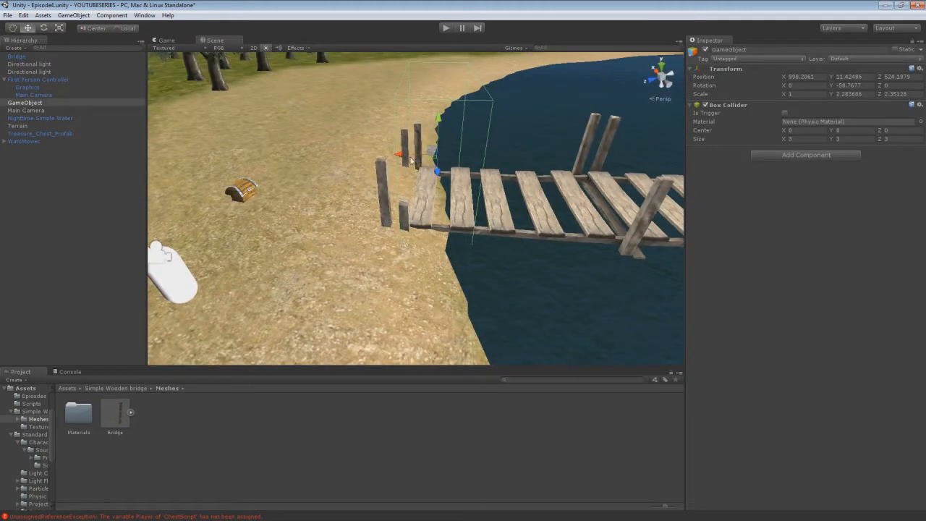
mouse_move(381, 149)
right_down()
mouse_move(434, 115)
mouse_move(492, 131)
mouse_move(384, 140)
right_up()
right_drag(600, 82, 453, 161)
Step: Add a Mesh Collider component to the bridge
click(452, 161)
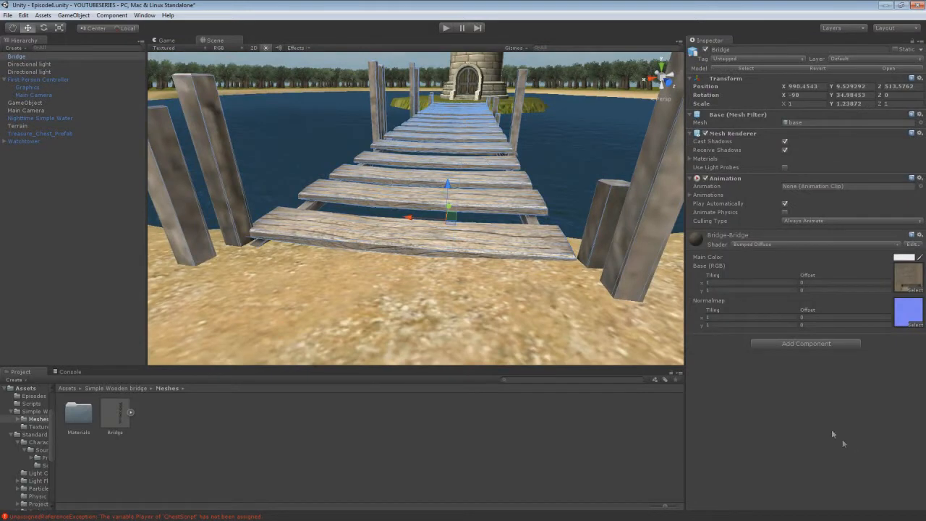
click(787, 344)
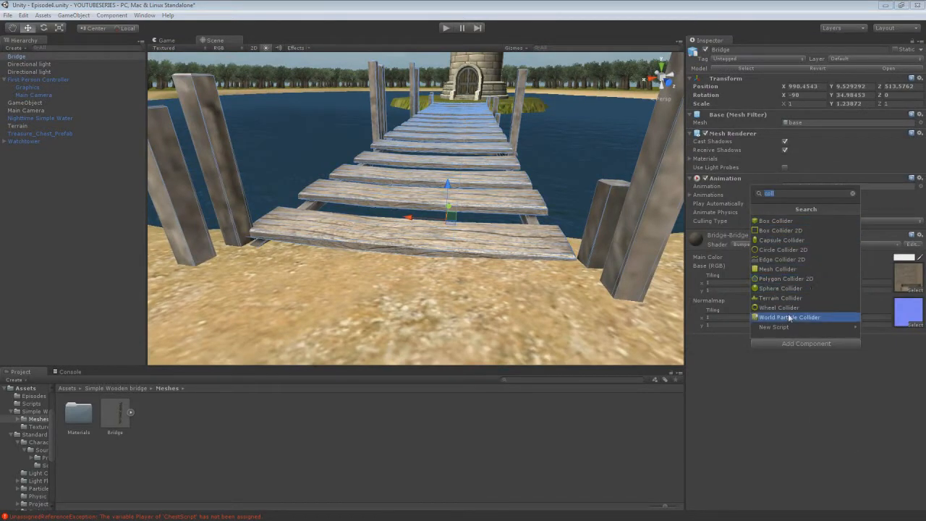
click(778, 268)
Step: Rename the empty object that holds the box collider as BridgeWall
right_drag(477, 236, 327, 211)
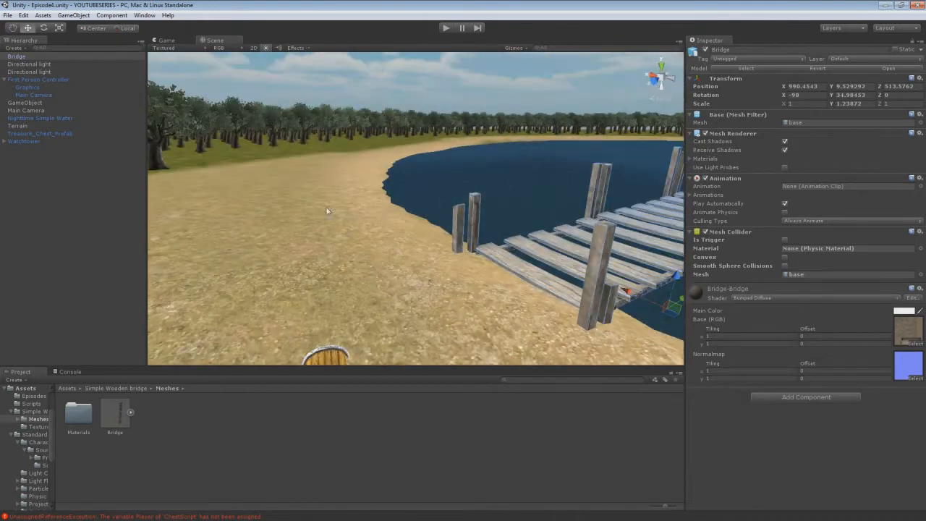
click(29, 63)
click(25, 94)
click(24, 102)
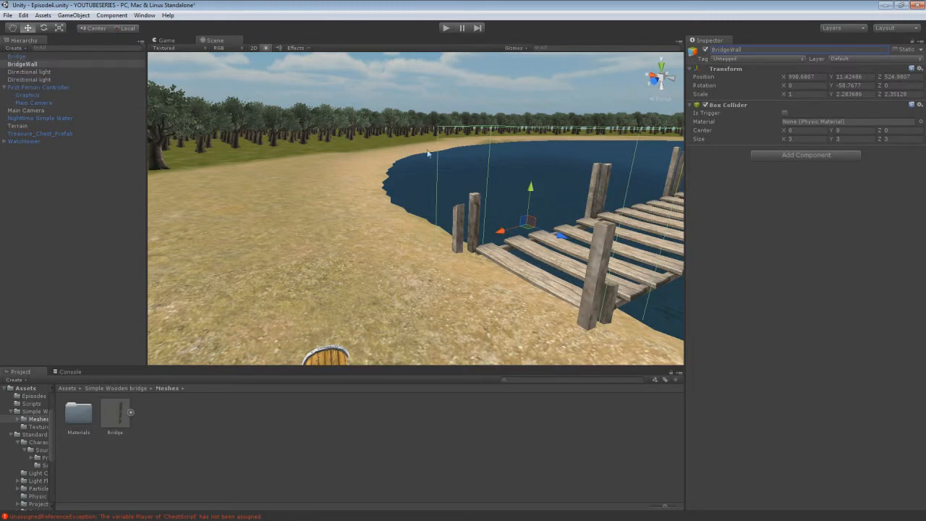
Step: Run the game, test the colliders by walking from the beach across the bridge to the watchtower, and stop it
right_drag(428, 154, 499, 152)
right_drag(403, 191, 435, 185)
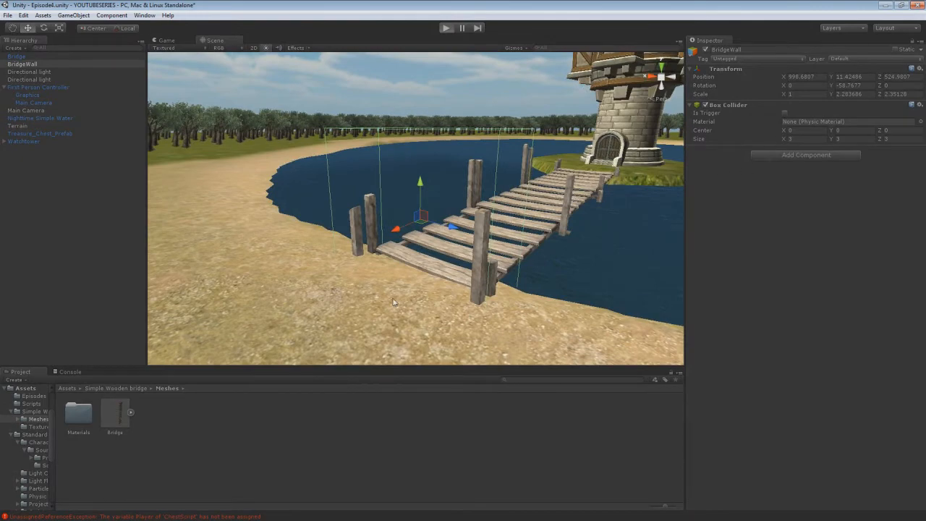
key(w)
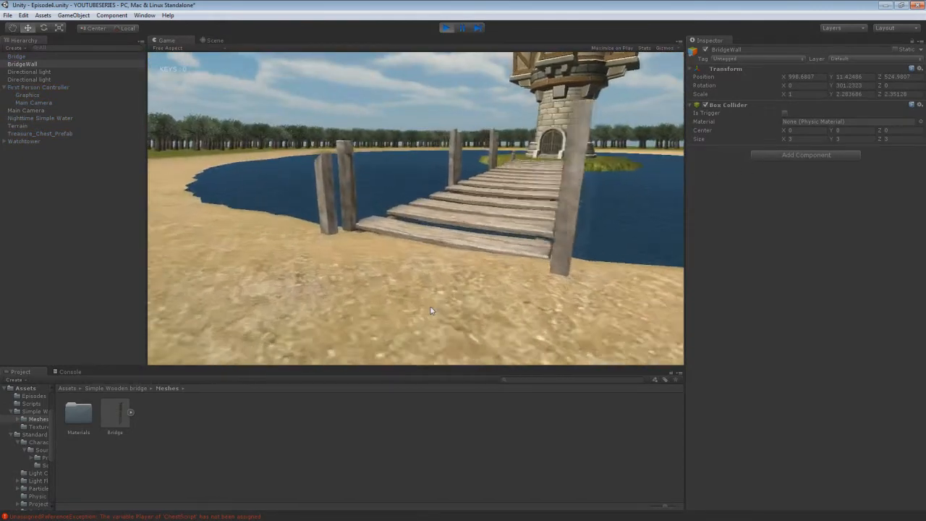
key(w)
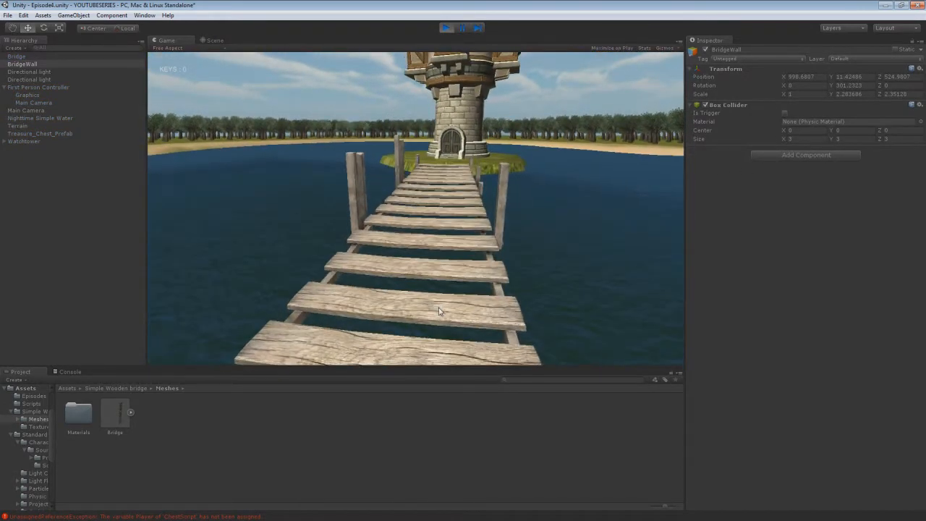
key(s)
key(w)
key(w)
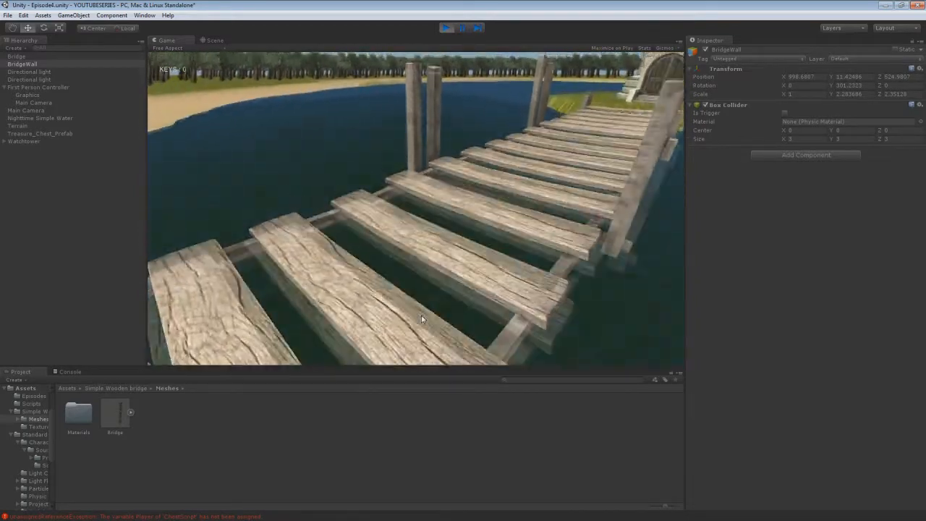
key(w)
key(w)
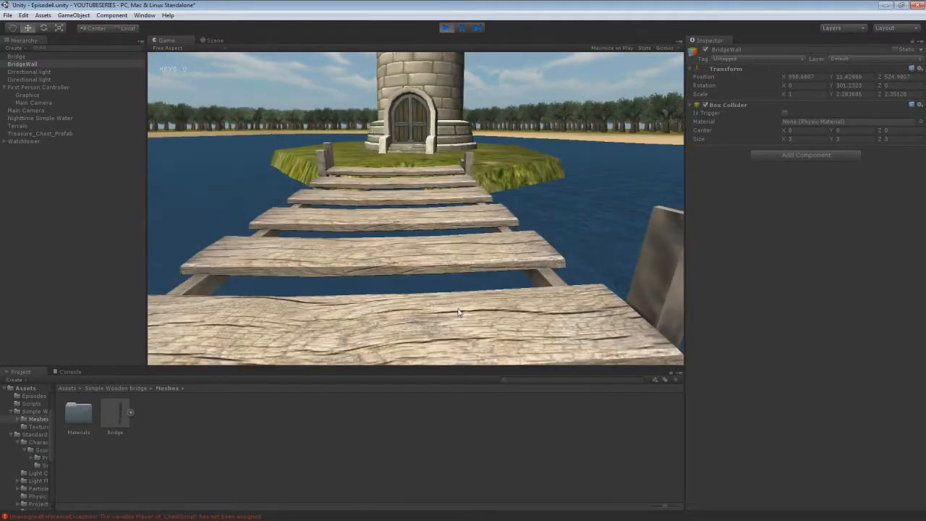
key(w)
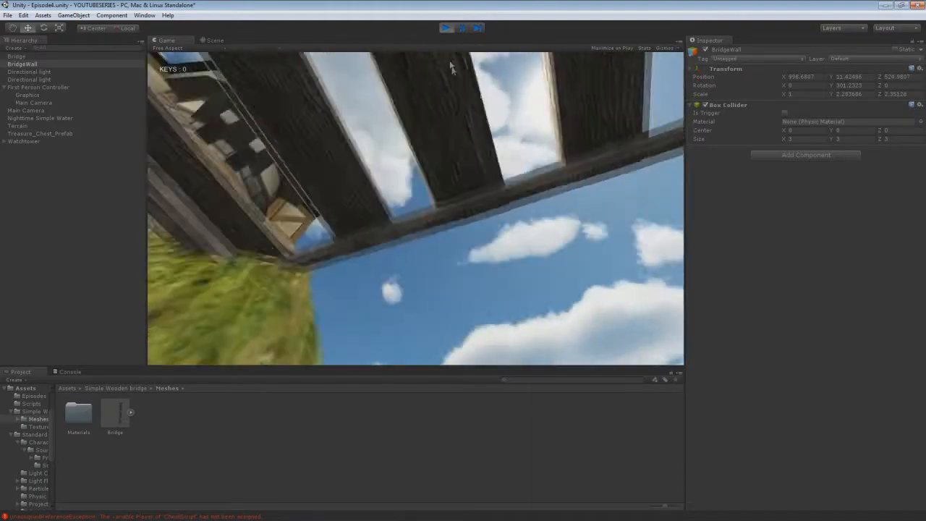
click(445, 31)
Step: Set the bridge's Y scale to 1
right_drag(438, 66, 405, 163)
key(w)
key(d)
click(423, 150)
key(e)
key(r)
click(852, 103)
text(1)
right_drag(588, 191, 562, 193)
key(d)
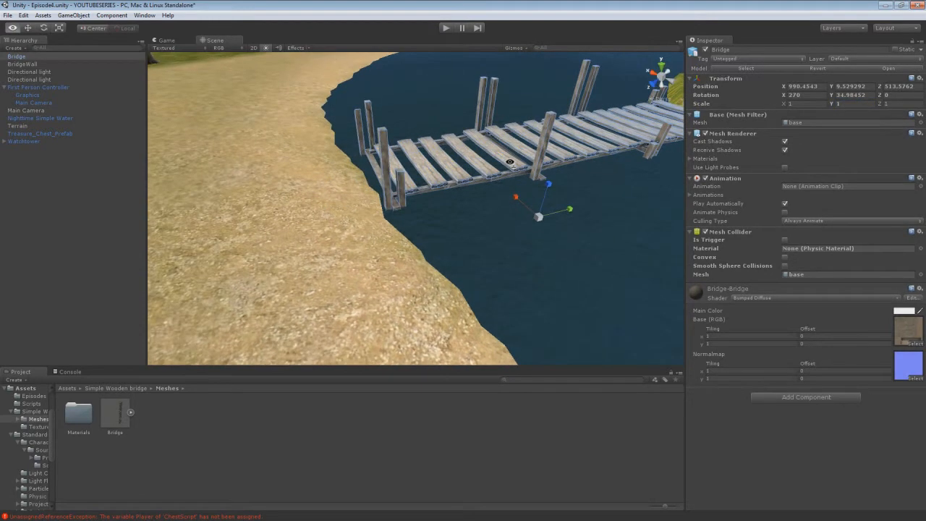
Step: Scale the bridge uniformly to about 0.747 and move it against the beach at about X 992.9, Y 9.46
key(w)
drag(541, 215, 518, 215)
key(w)
Step: Shrink BridgeWall to a scale of about X 0.65, Y 1.49, Z 1.54 to fit the beach end of the smaller bridge
double_click(28, 110)
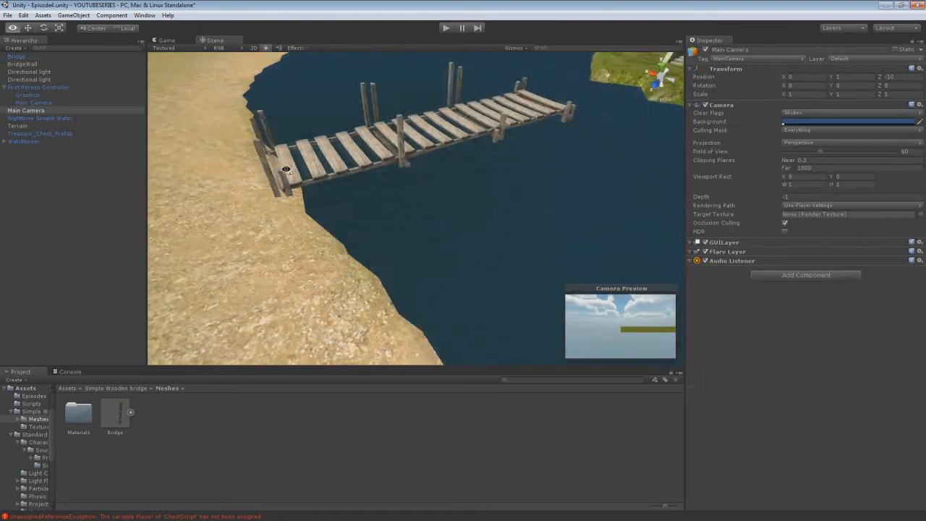
click(29, 95)
click(22, 126)
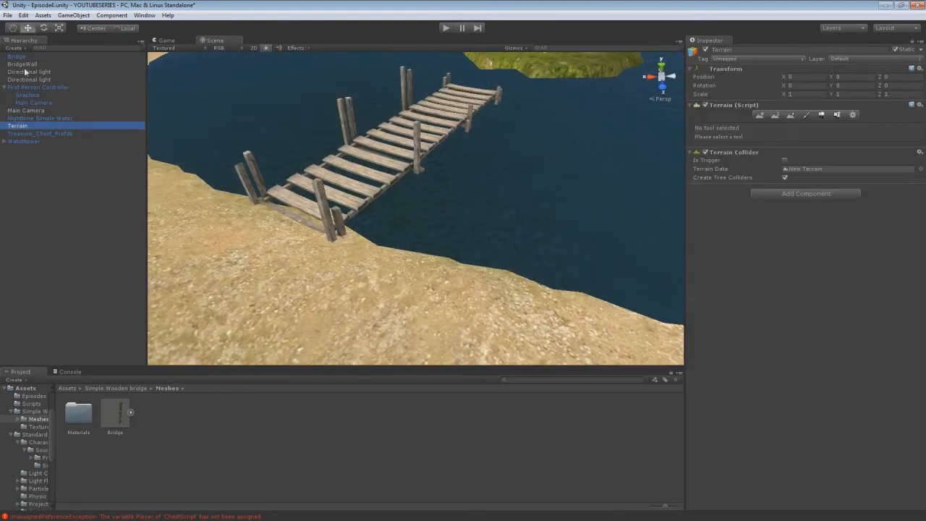
double_click(22, 63)
alt+drag(315, 192, 424, 199)
right_drag(420, 201, 356, 154)
key(w)
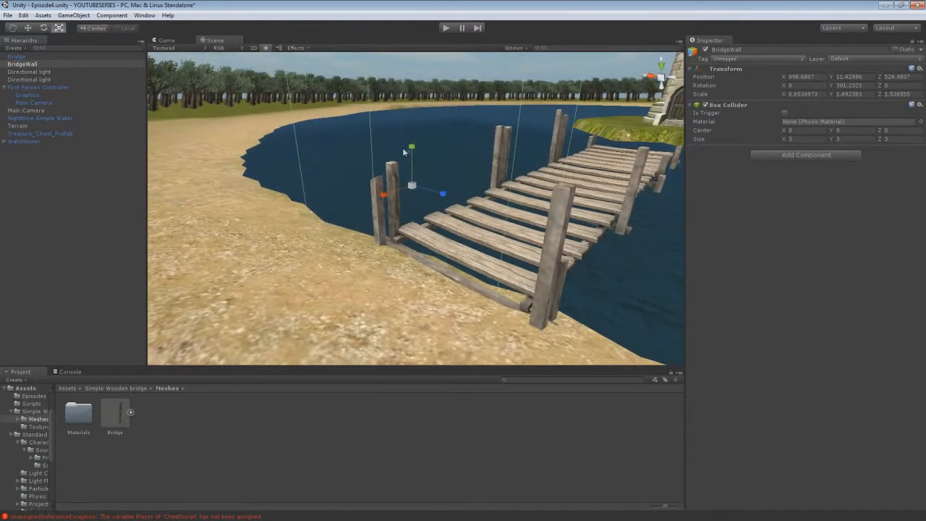
drag(413, 176, 413, 183)
alt+drag(414, 183, 471, 196)
drag(487, 199, 413, 203)
Step: Duplicate the bridge and move the copy toward the watchtower island to continue the walkway, at about X 982.4, Z 502
click(413, 203)
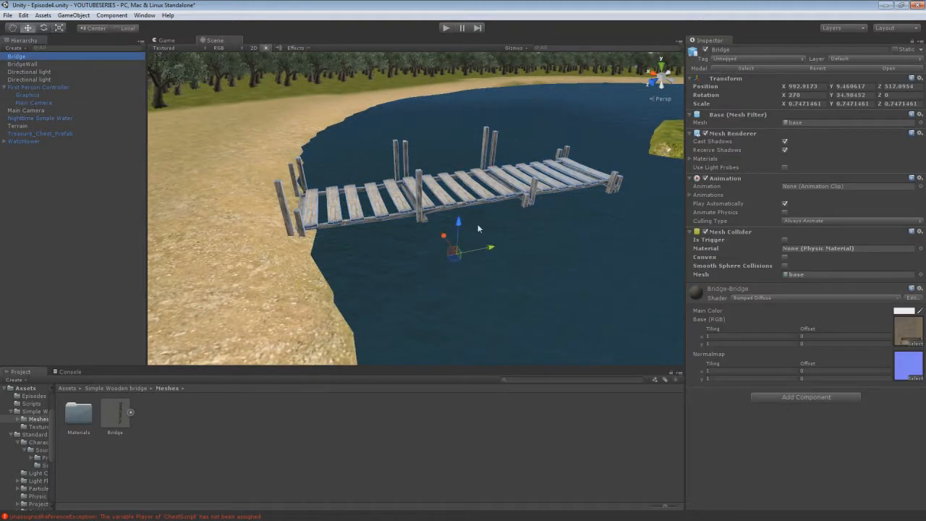
key(ctrl+d)
drag(493, 247, 745, 188)
right_drag(463, 184, 518, 231)
right_drag(371, 234, 325, 246)
click(361, 275)
right_drag(361, 275, 443, 282)
Step: Try a Y rotation of 0 on the duplicated bridge section and undo it
click(432, 250)
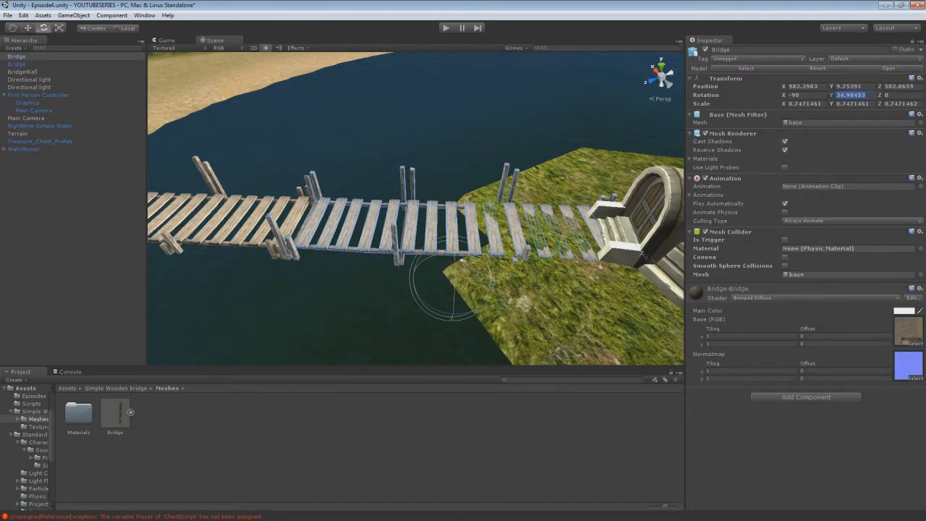
text(0)
key(ctrl+z)
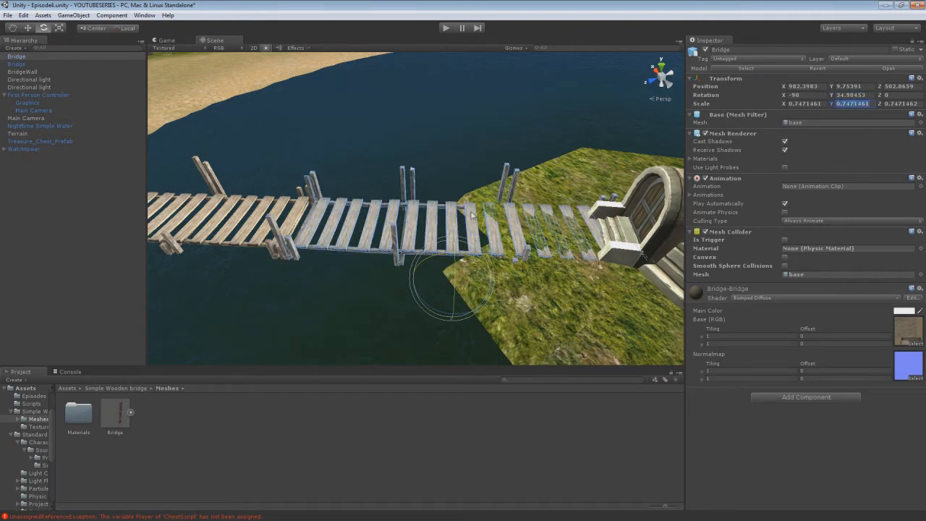
Step: Align the duplicated bridge section with the first one at about X 982.8, Y 9.66, Z 502.64, with a Y rotation of about 34.99
drag(465, 253, 473, 258)
right_drag(472, 258, 534, 216)
key(w)
drag(600, 249, 600, 252)
key(w)
right_drag(600, 252, 551, 239)
drag(618, 280, 601, 291)
right_drag(600, 291, 416, 235)
Step: Run the game, walk over both bridge sections to the watchtower island, and stop it
click(451, 30)
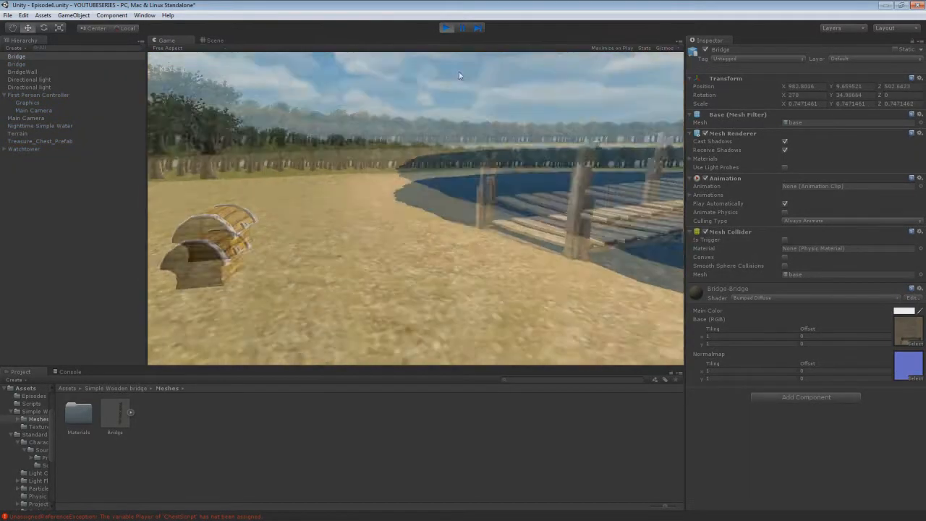
key(w)
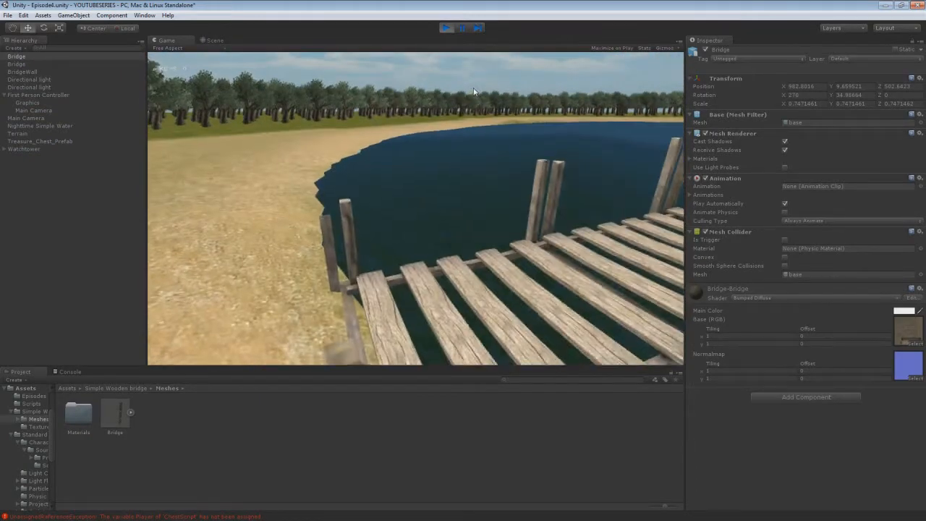
key(w)
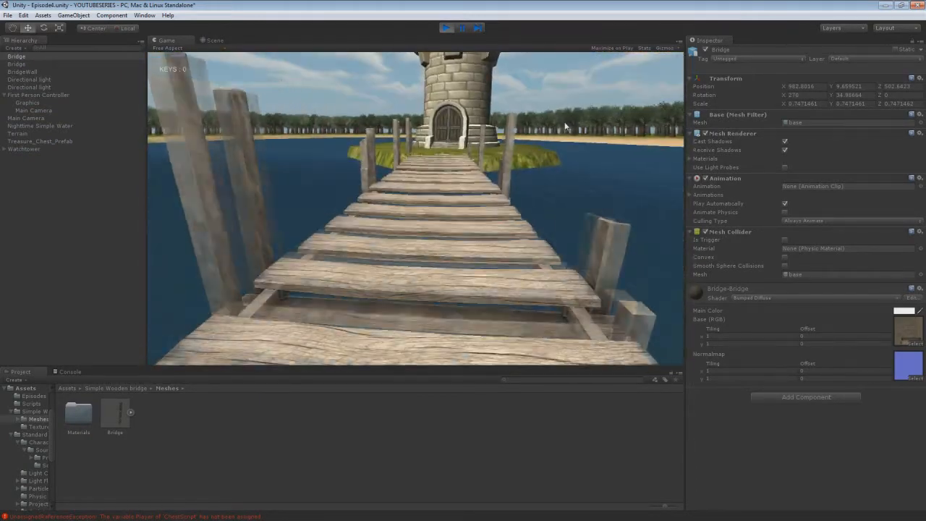
key(w)
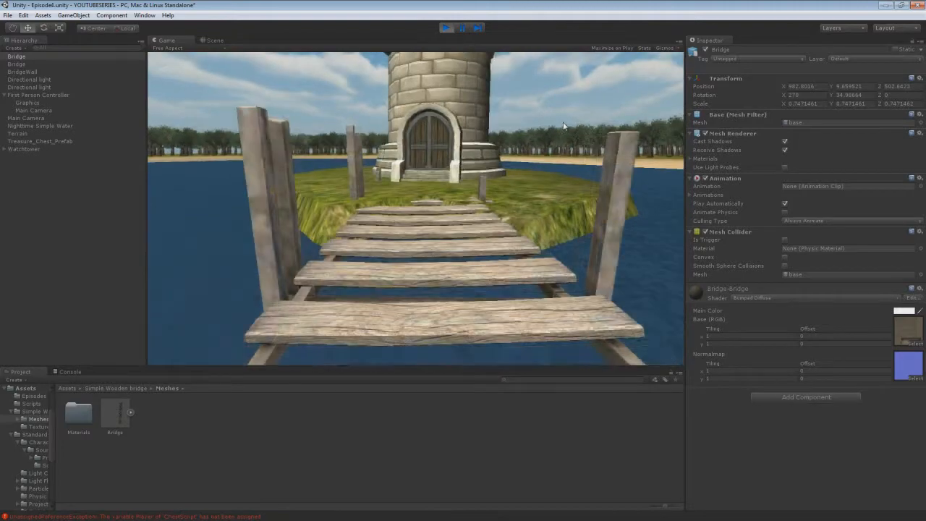
key(w)
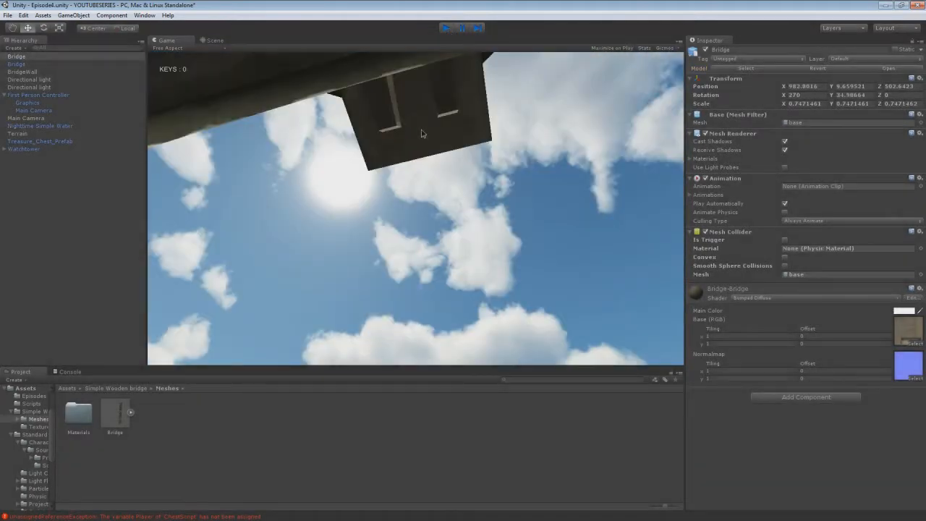
key(ctrl+p)
Step: Show the contents of the project's root Assets folder
right_drag(408, 138, 424, 156)
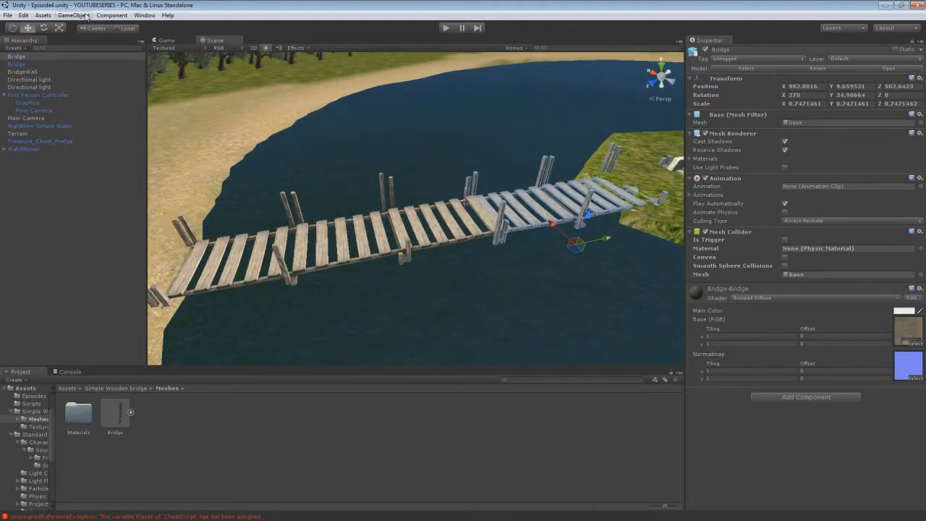
click(49, 16)
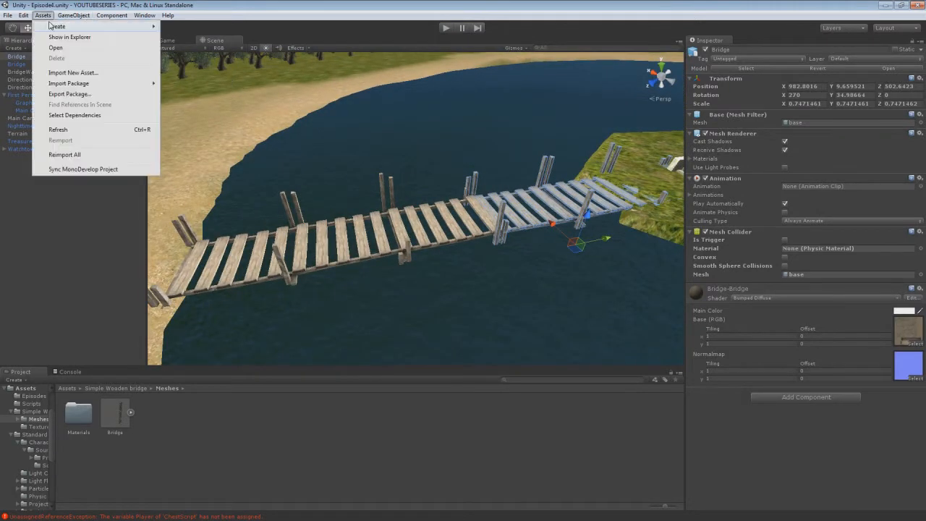
click(73, 393)
click(81, 388)
click(67, 389)
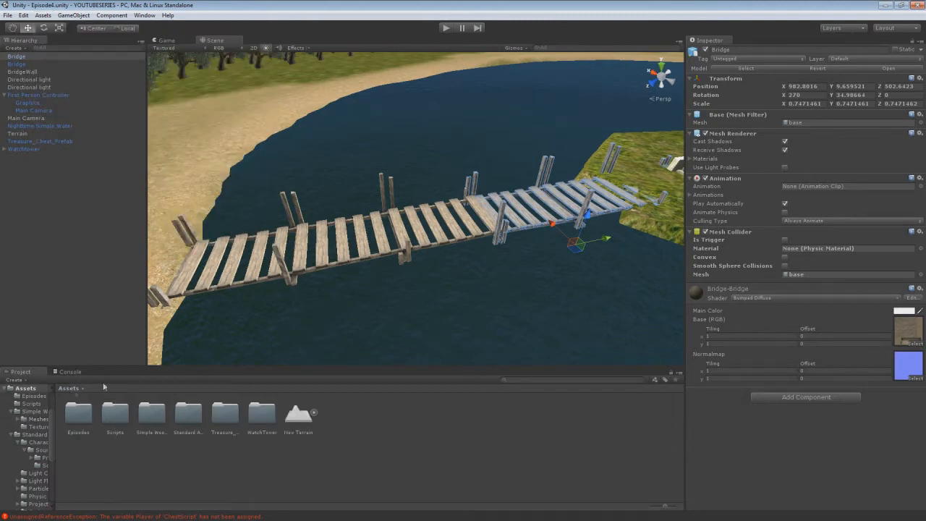
drag(306, 128, 380, 1)
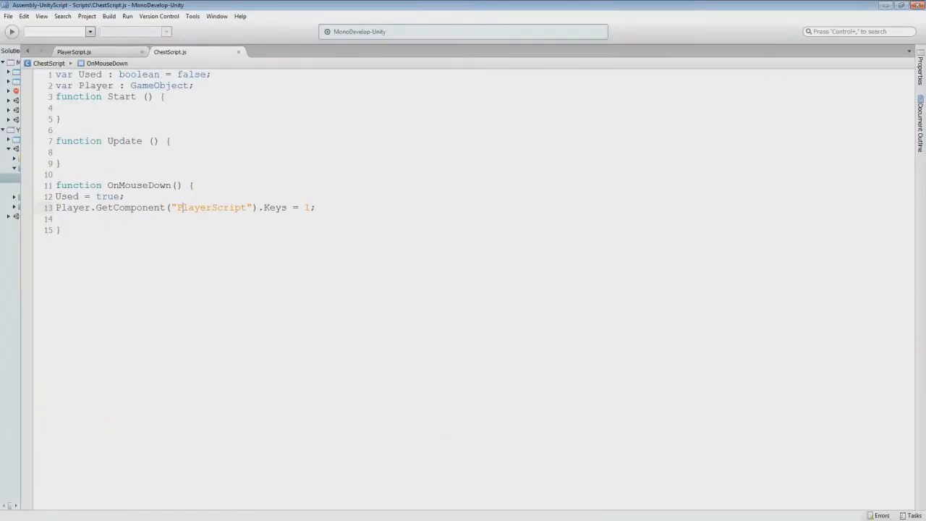
drag(317, 209, 114, 196)
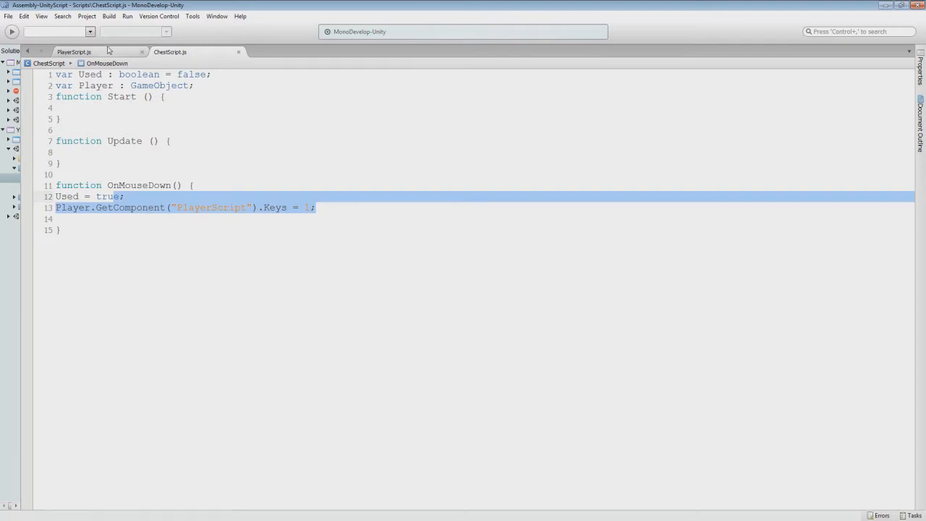
click(107, 53)
click(57, 85)
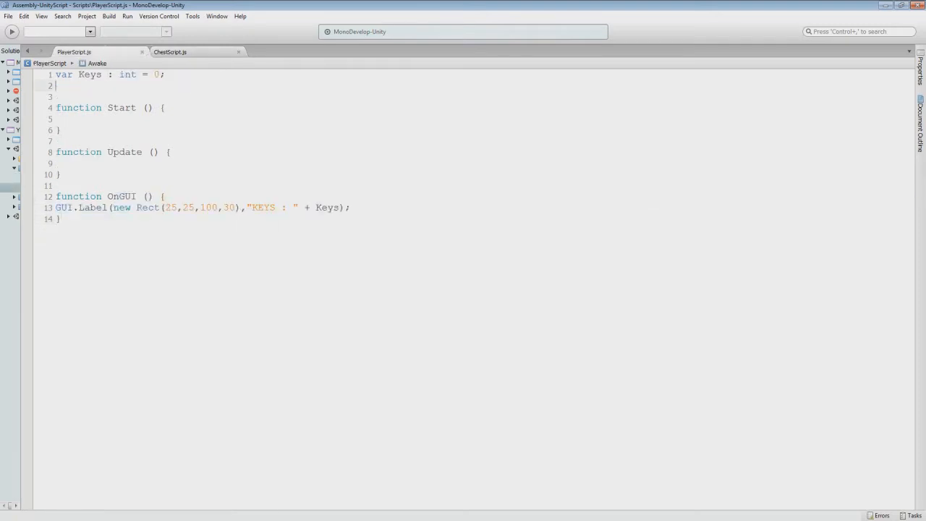
text(var B)
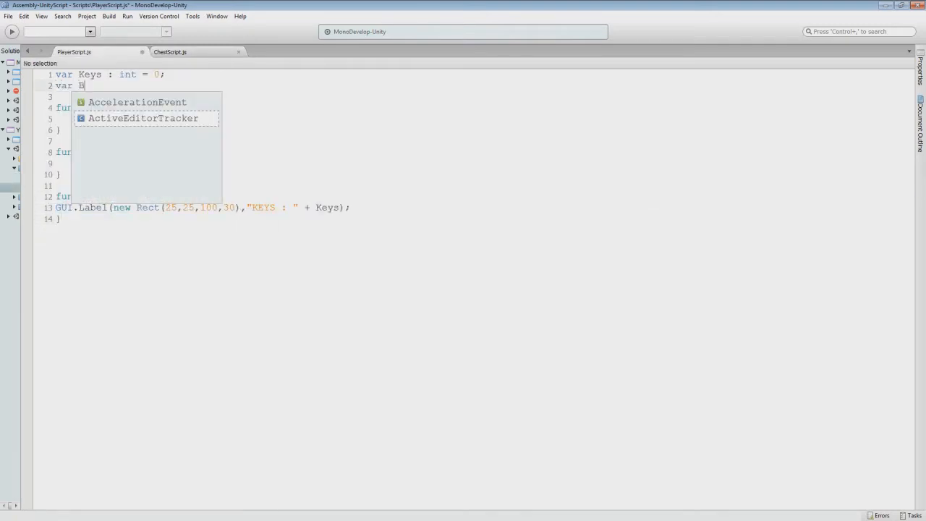
text(ridgeBlock)
key(BackSpace)
key(BackSpace)
key(BackSpace)
key(BackSpace)
key(BackSpace)
key(BackSpace)
key(BackSpace)
key(BackSpace)
key(BackSpace)
key(BackSpace)
key(BackSpace)
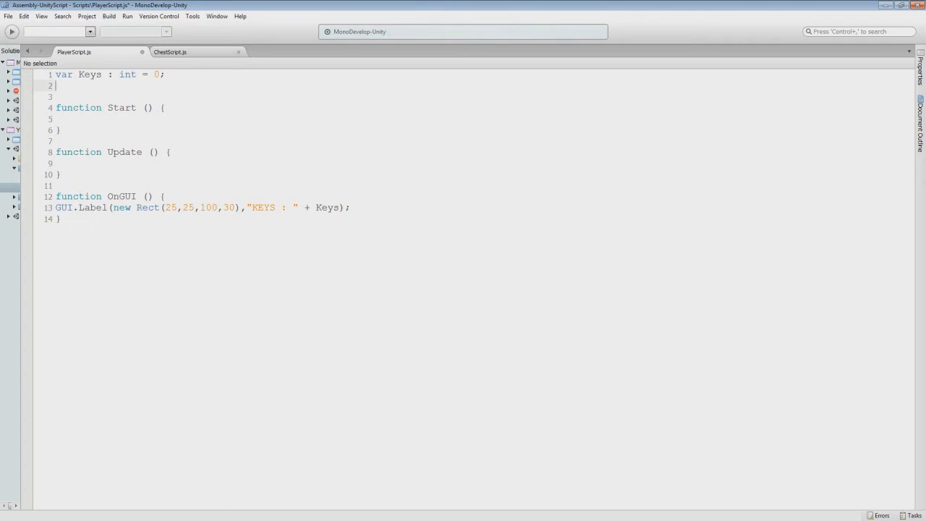
key(ctrl+s)
Step: Switch back to Unity and create a JavaScript file named BridgeScript in the Scripts folder
key(alt+Tab)
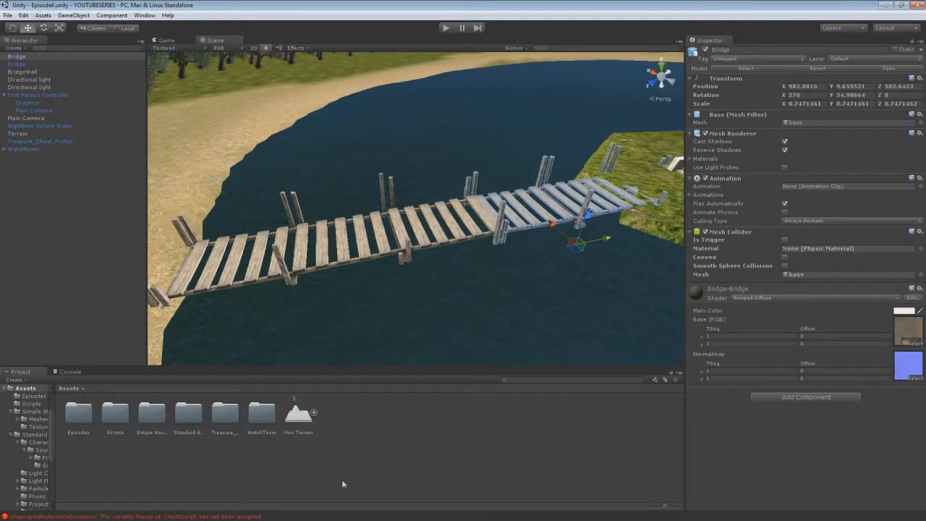
double_click(115, 412)
right_click(276, 495)
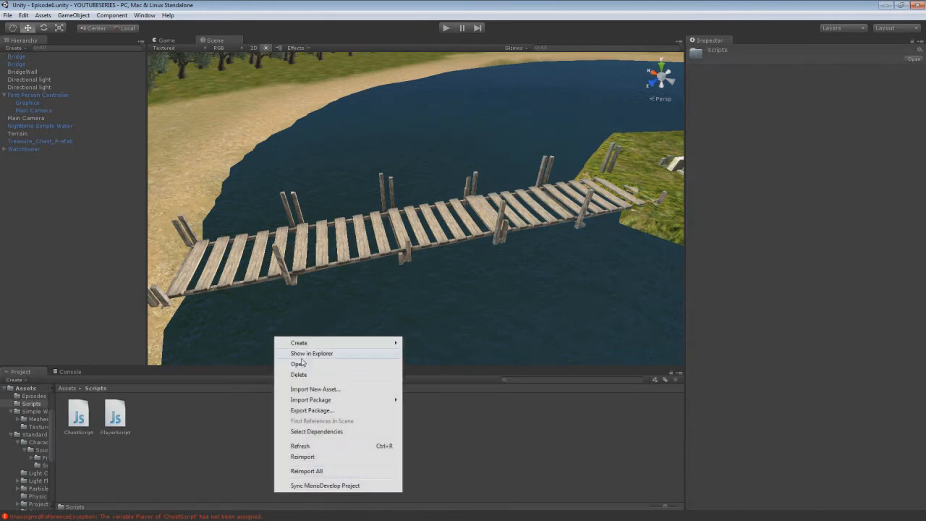
mouse_move(335, 345)
click(458, 149)
text(Brid)
text(geScript)
key(Return)
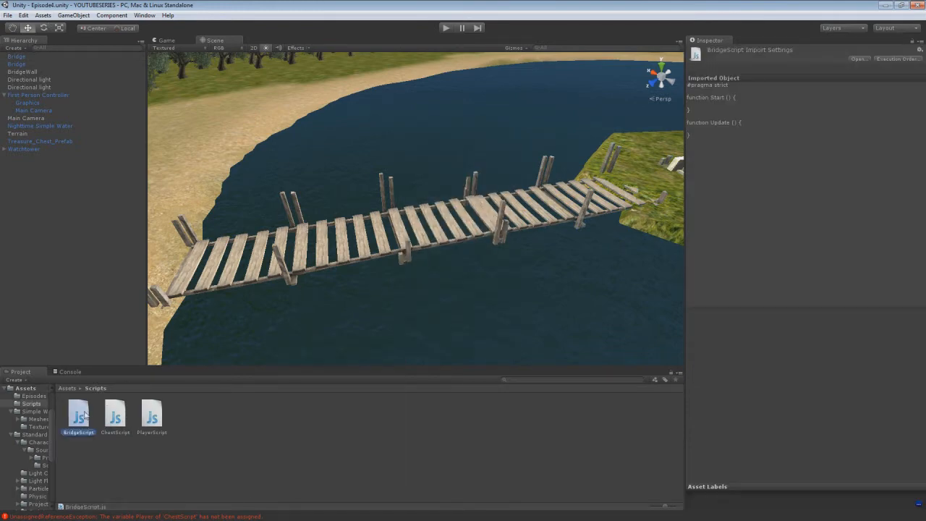
Step: Open BridgeScript in MonoDevelop and replace its #pragma strict line with ChestScript's "var Player : GameObject;" declaration
right_drag(317, 247, 281, 256)
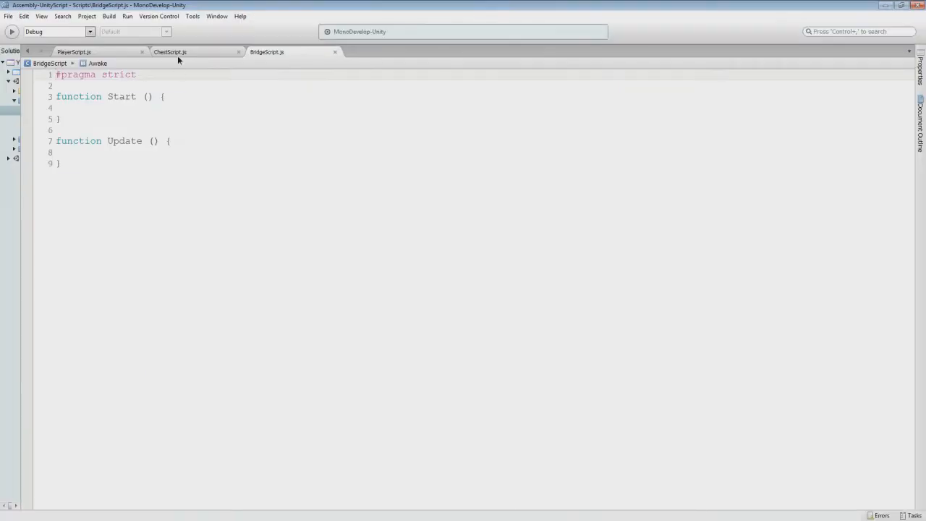
click(178, 54)
drag(195, 86, 56, 85)
key(ctrl+c)
click(296, 52)
drag(137, 74, 56, 76)
key(ctrl+v)
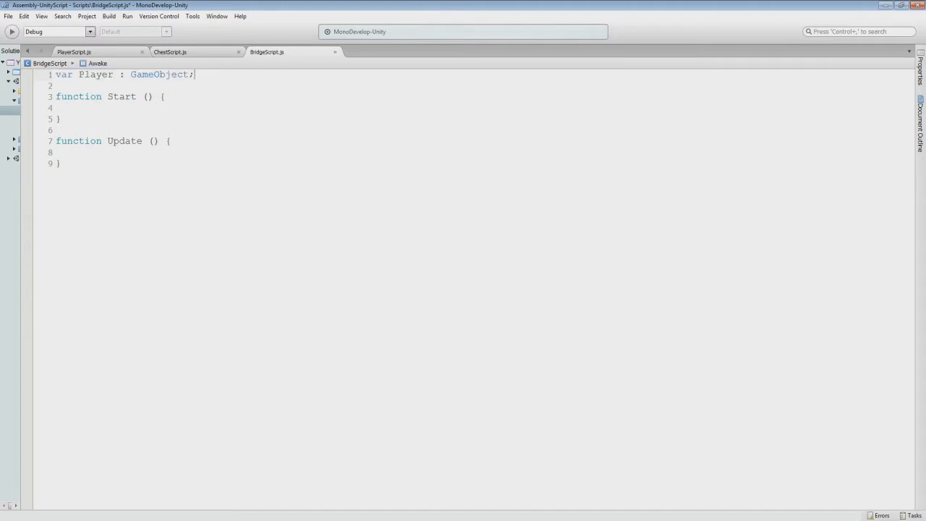
Step: Copy the OnMouseDown function from ChestScript to below Update in BridgeScript and remove its "Used = true;" line
click(170, 53)
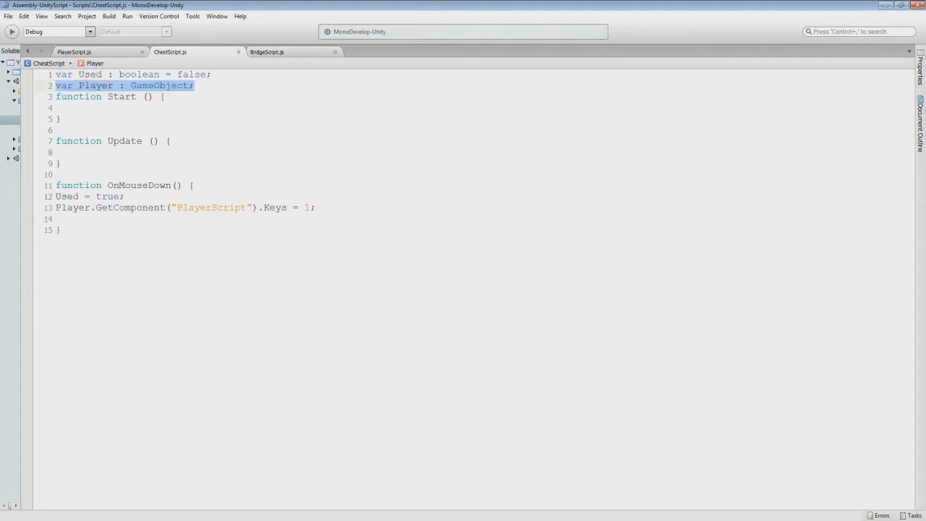
click(126, 197)
drag(317, 208, 38, 187)
click(269, 56)
click(62, 164)
key(Return)
key(ctrl+v)
drag(125, 185, 42, 180)
key(BackSpace)
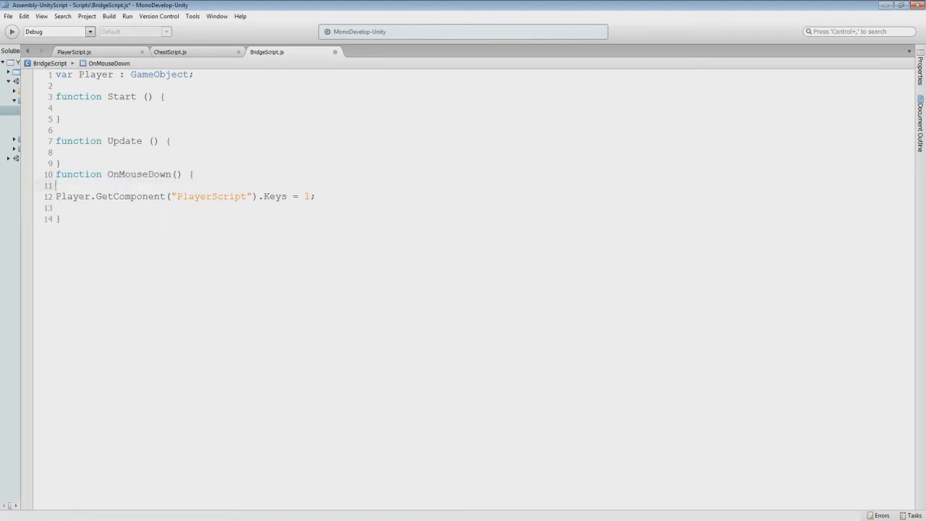
Step: Add an if statement to OnMouseDown and move the Player.GetComponent("PlayerScript").Keys expression into its condition
text(if()
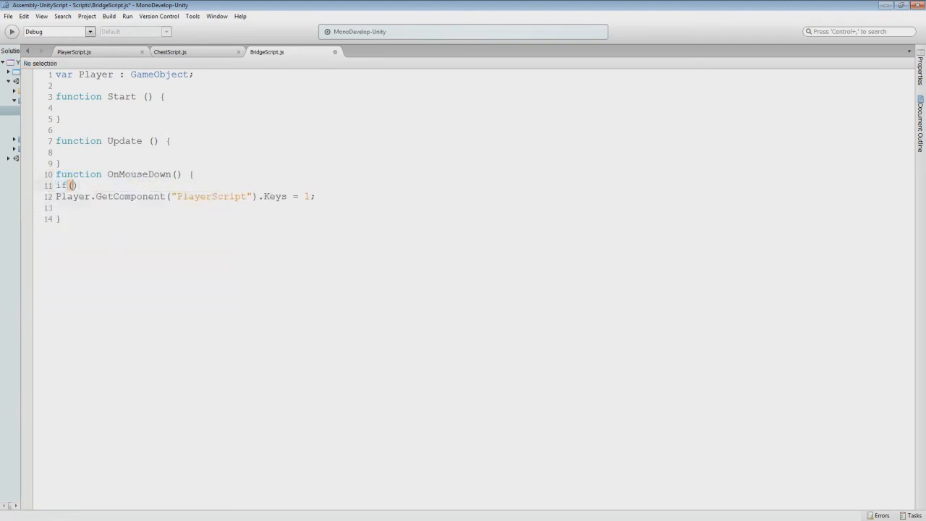
drag(316, 196, 55, 196)
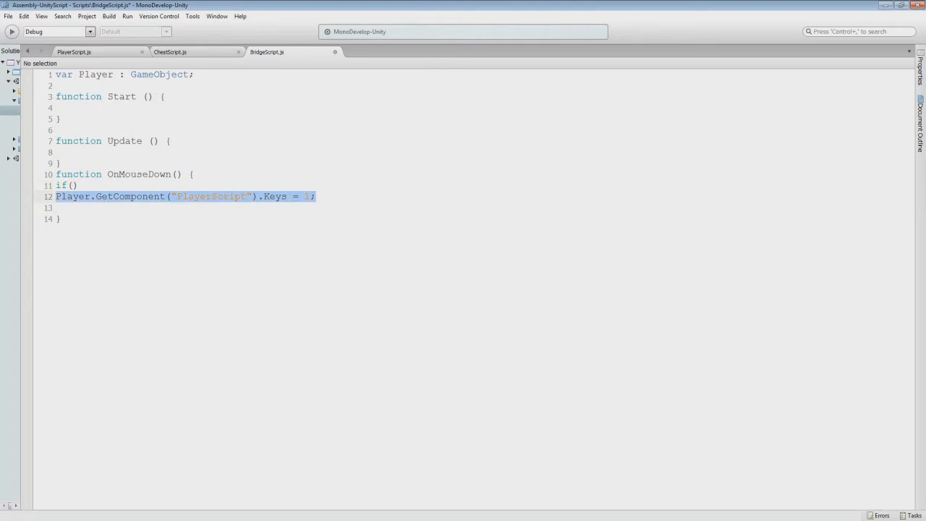
key(ctrl+x)
key(Up)
key(Right)
key(Right)
key(Right)
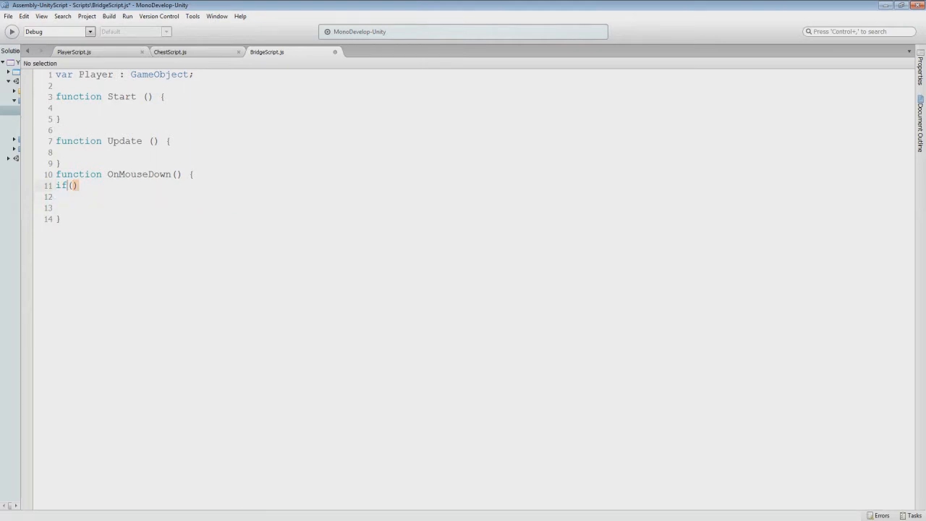
key(ctrl+v)
key(BackSpace)
key(BackSpace)
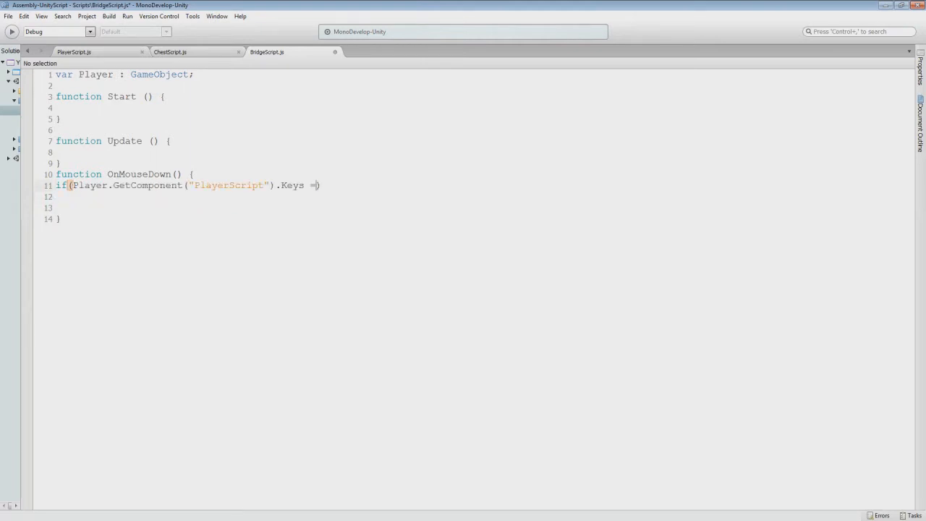
Step: Complete the if condition with the comparison ">= 0" and give the statement a braced block
text(=)
key(BackSpace)
key(BackSpace)
text(>=)
key(ctrl+s)
text({)
key(Return)
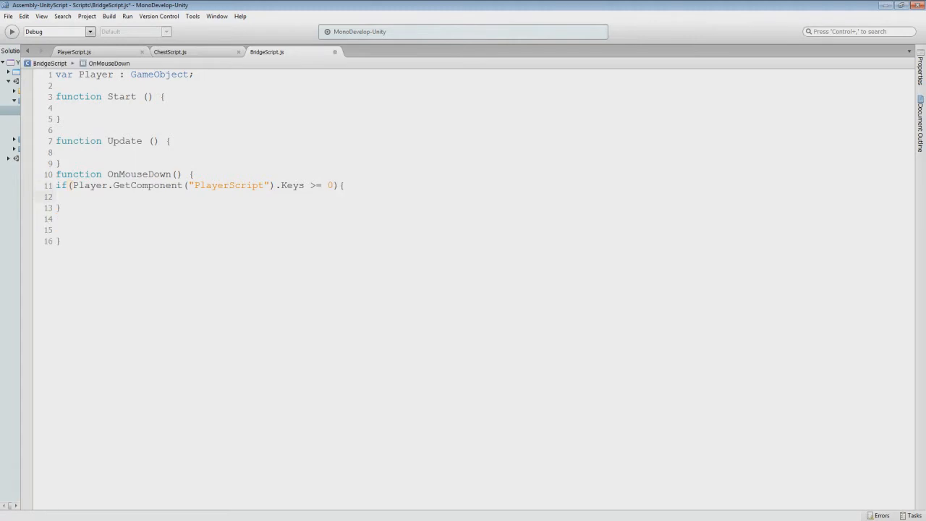
Step: Inside the if block, add the line Player.GetComponent("PlayerScript").Keys -= 1; reusing the expression from the condition
drag(72, 185, 304, 185)
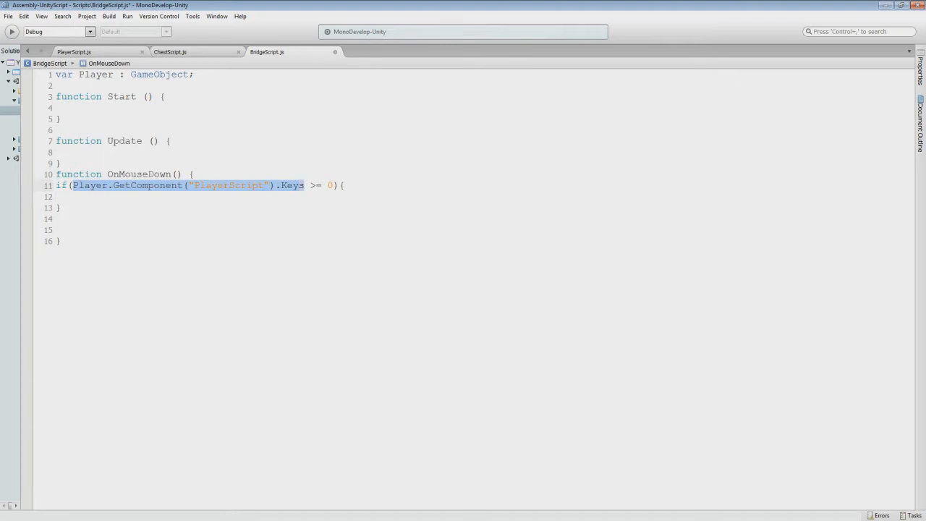
click(56, 197)
key(ctrl+v)
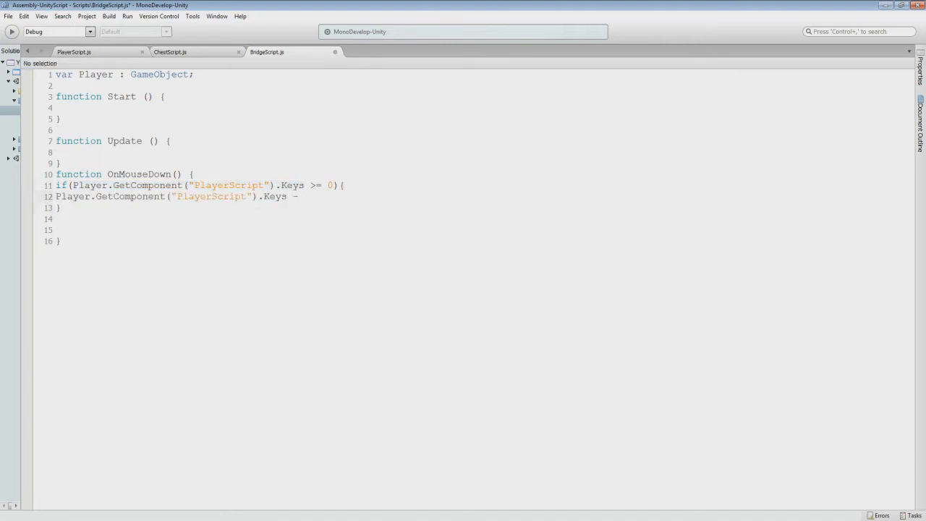
text(-= 1;)
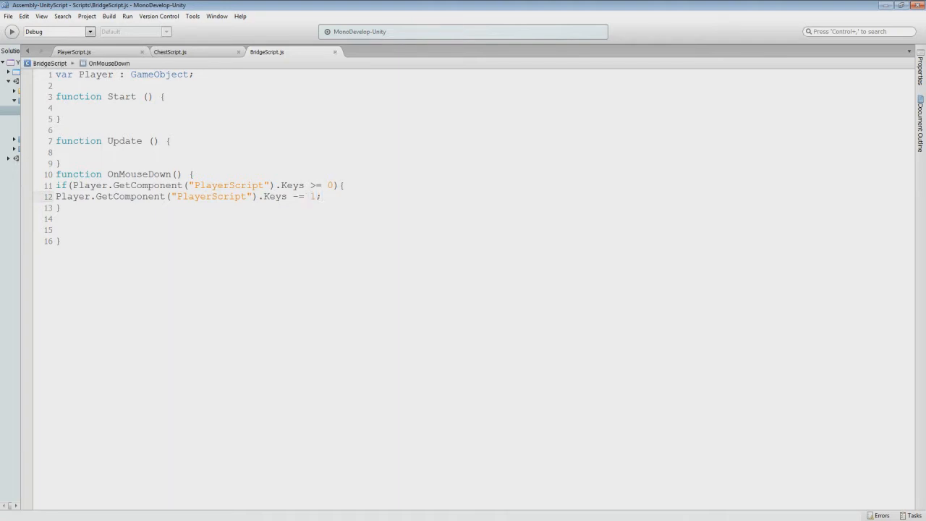
Step: Add the line this.gameObject.collider.active = false; below the key subtraction and save BridgeScript
key(Return)
text(this)
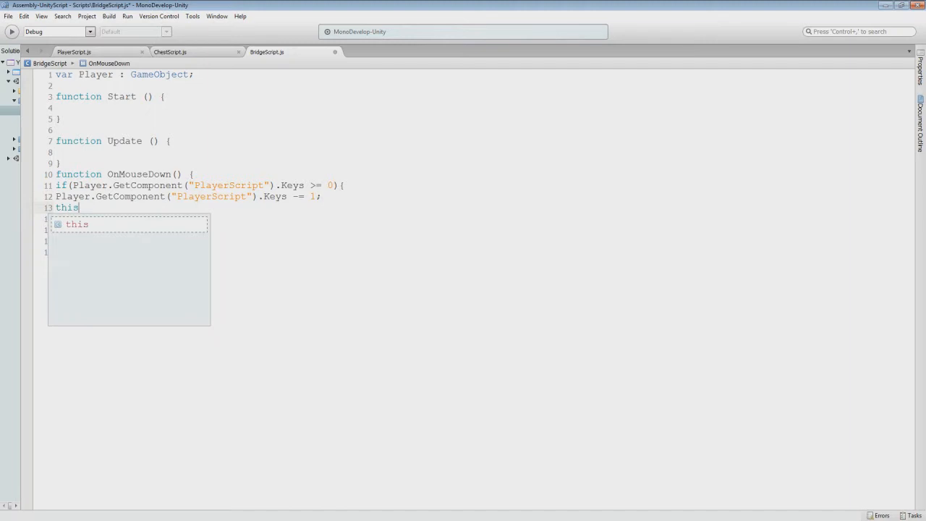
text(.,)
text(gameObject)
text(.c)
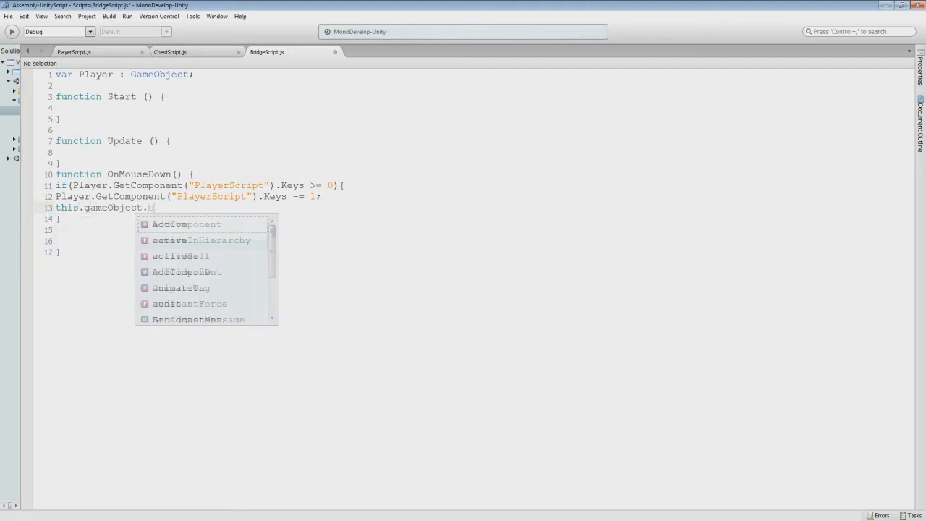
text(ollider.a)
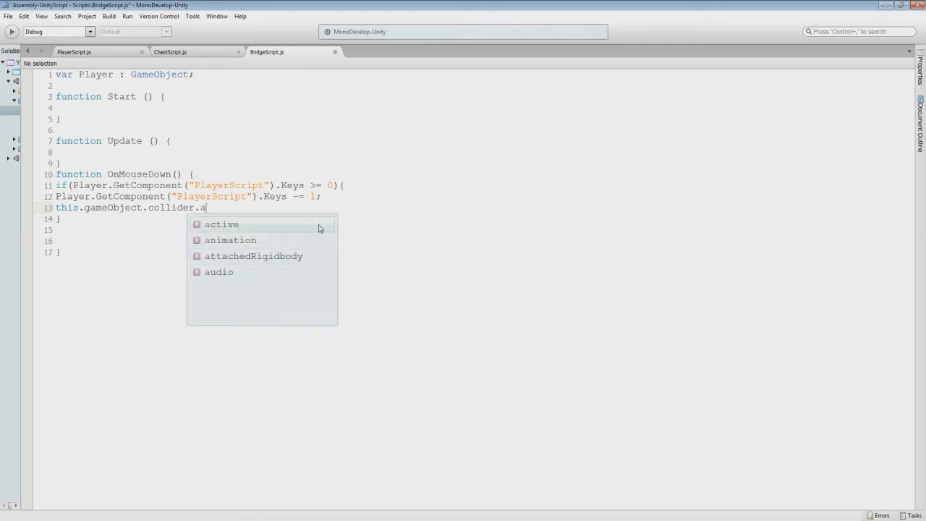
key(Return)
text(= false;)
key(ctrl+s)
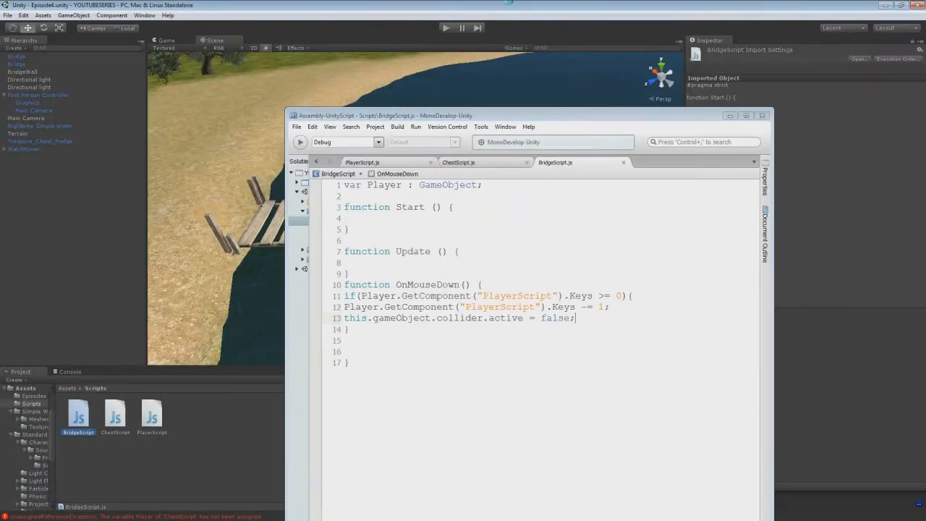
Step: Return to Unity and check the ChestScript console error against the Player reference on Treasure_Chest_Prefab
click(508, 3)
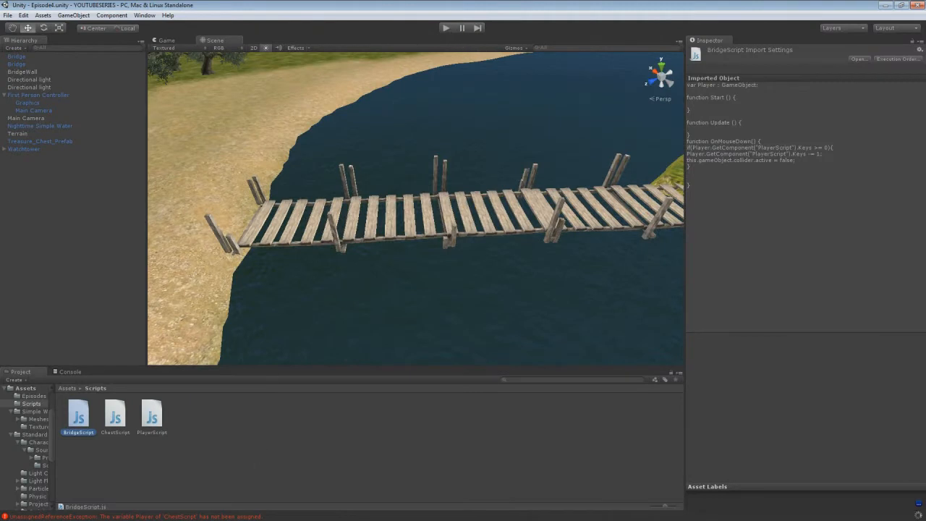
click(150, 518)
click(42, 142)
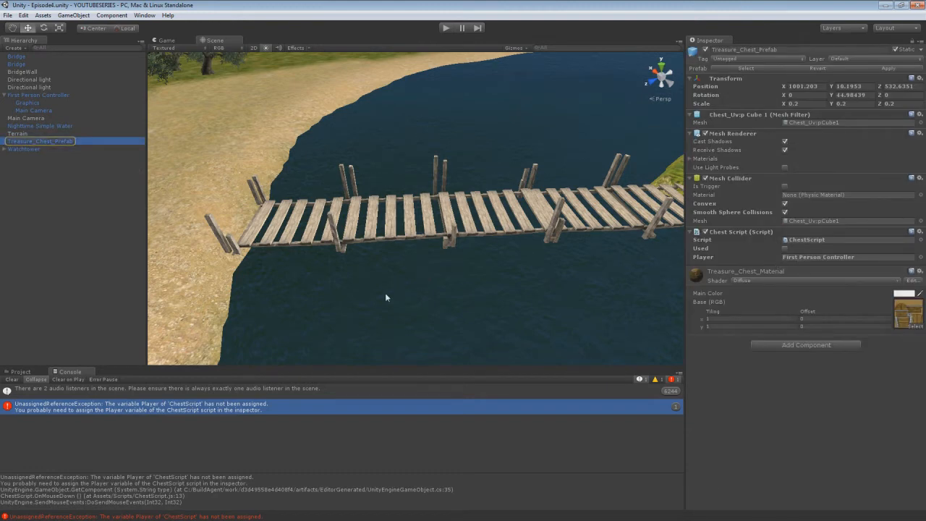
right_drag(288, 288, 6, 117)
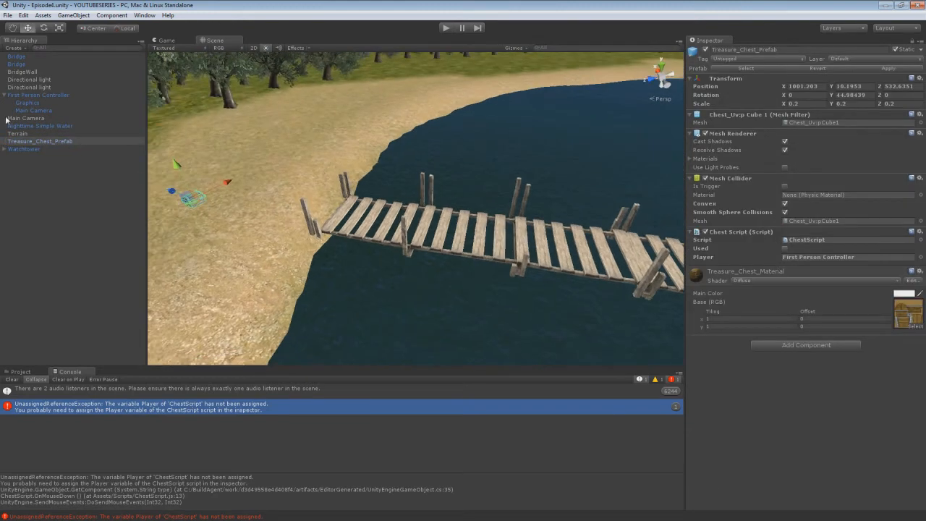
Step: Attach BridgeScript to the BridgeWall object and assign First Person Controller as its Player
click(14, 48)
click(132, 95)
click(21, 58)
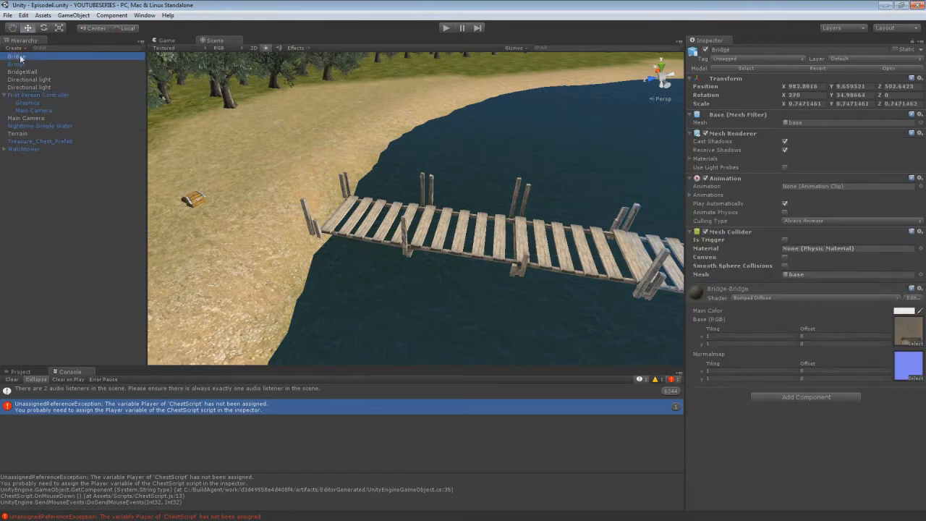
click(24, 65)
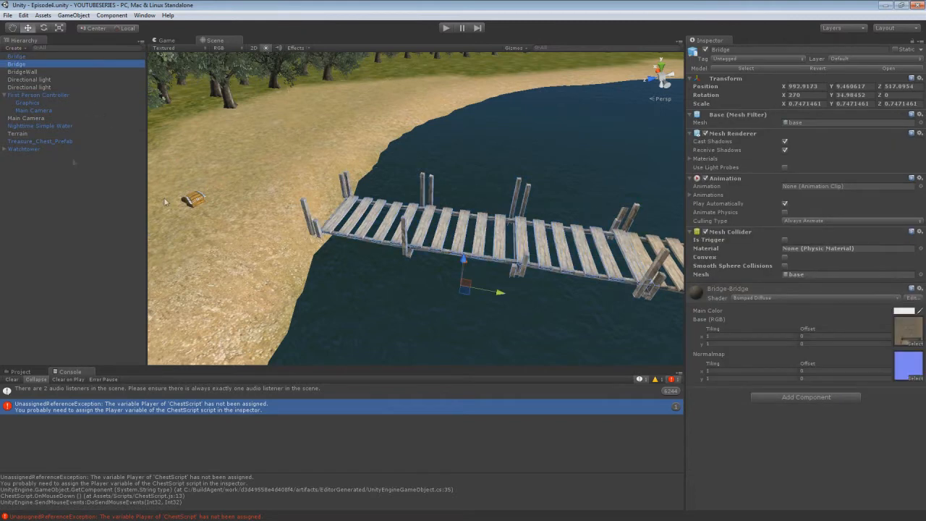
click(27, 73)
click(29, 373)
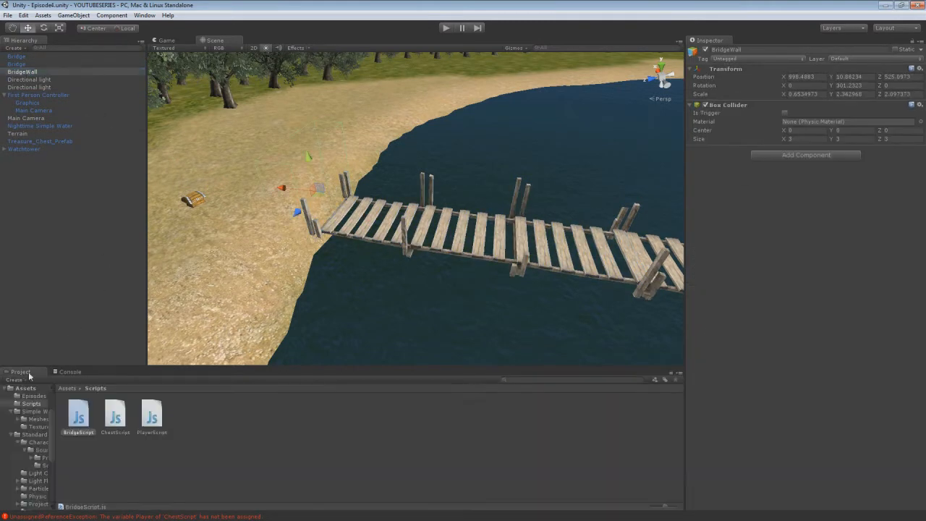
drag(79, 416, 765, 323)
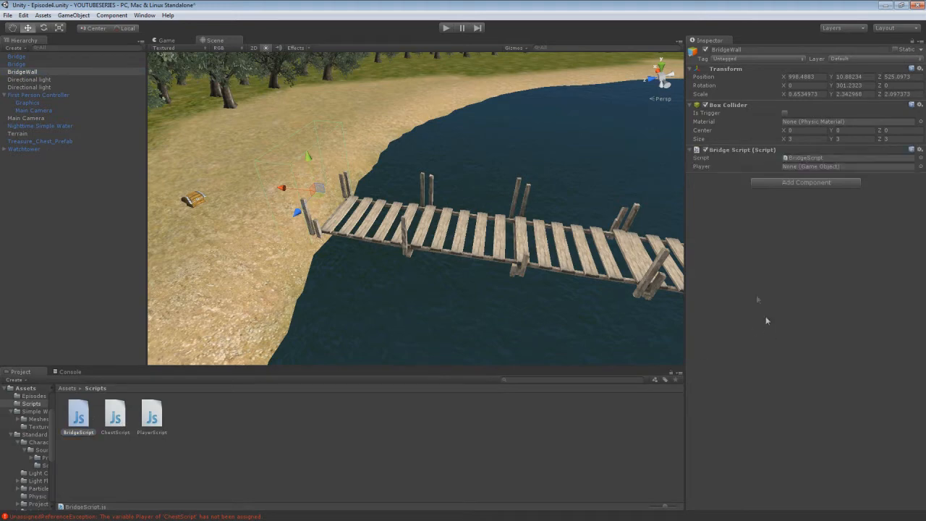
drag(37, 95, 814, 168)
Step: Play-test the scene by walking past the chest and onto the bridge towards the watchtower, and stop the game
click(445, 29)
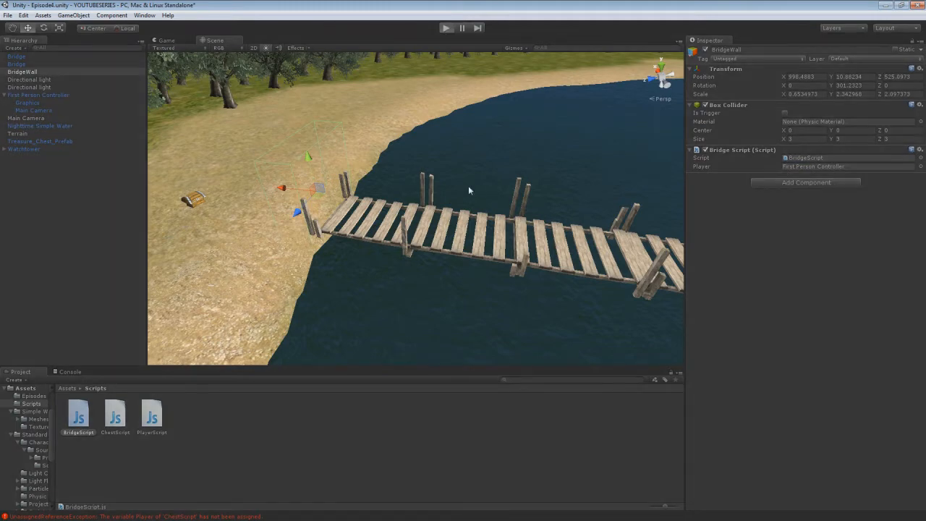
key(w)
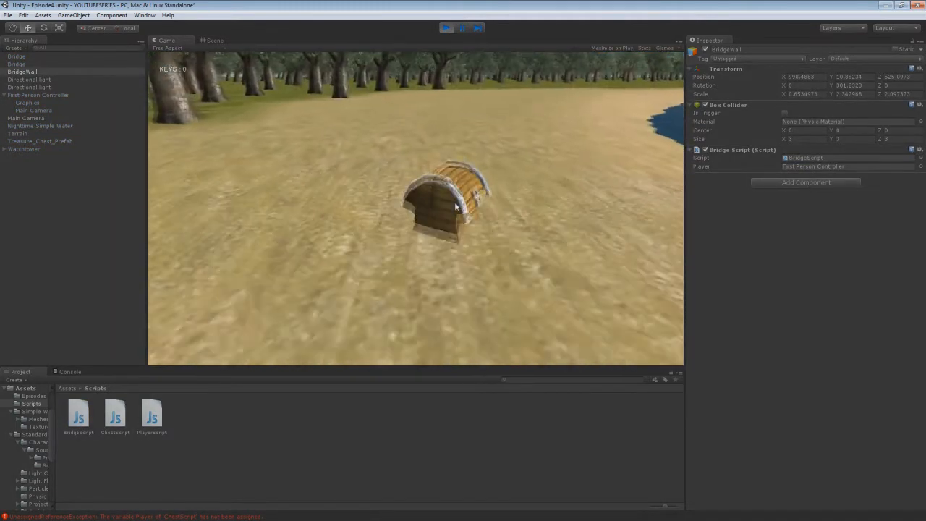
key(w)
key(w)
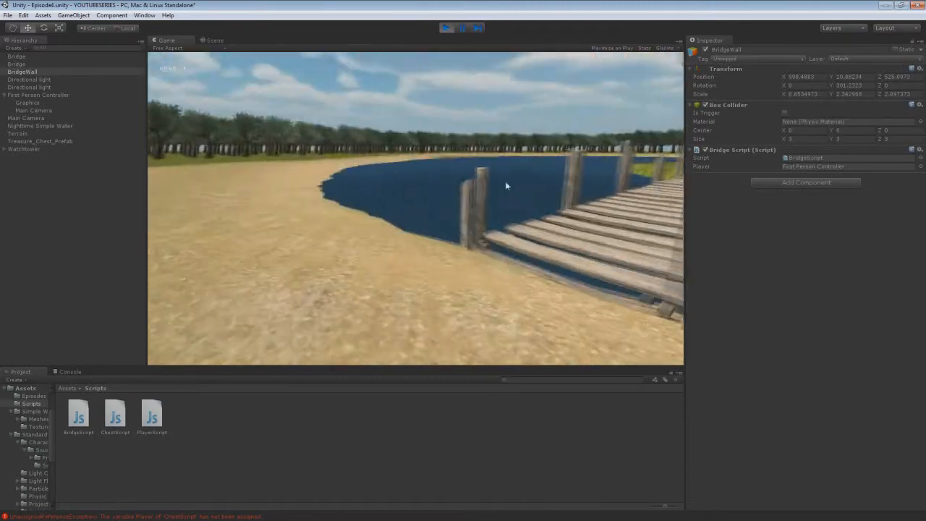
key(w)
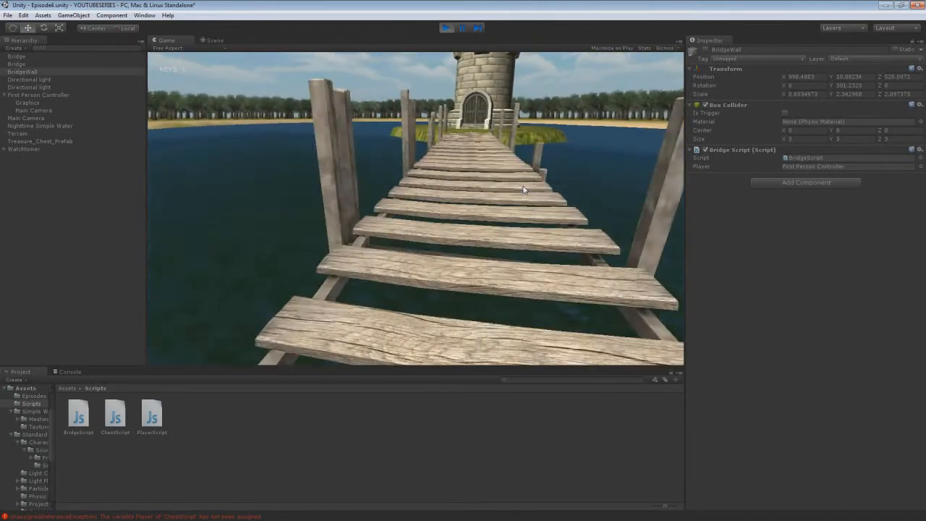
key(w)
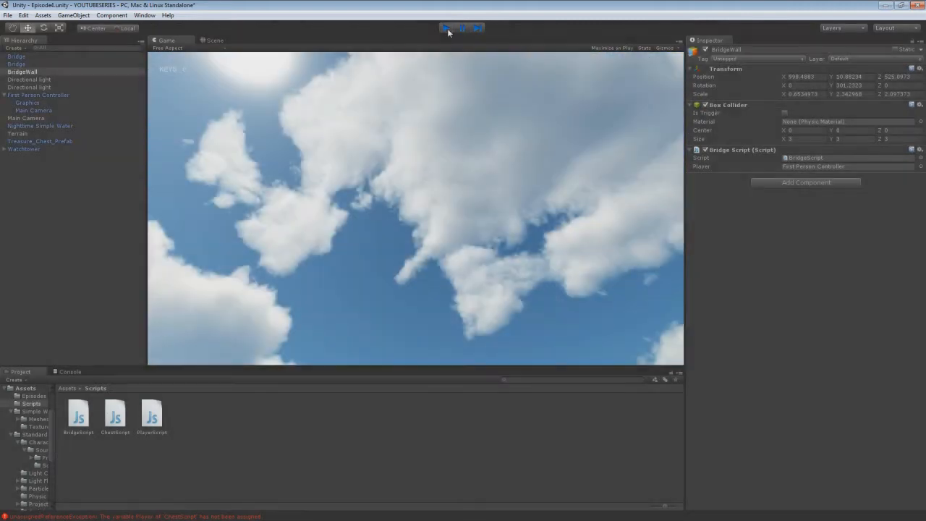
click(446, 27)
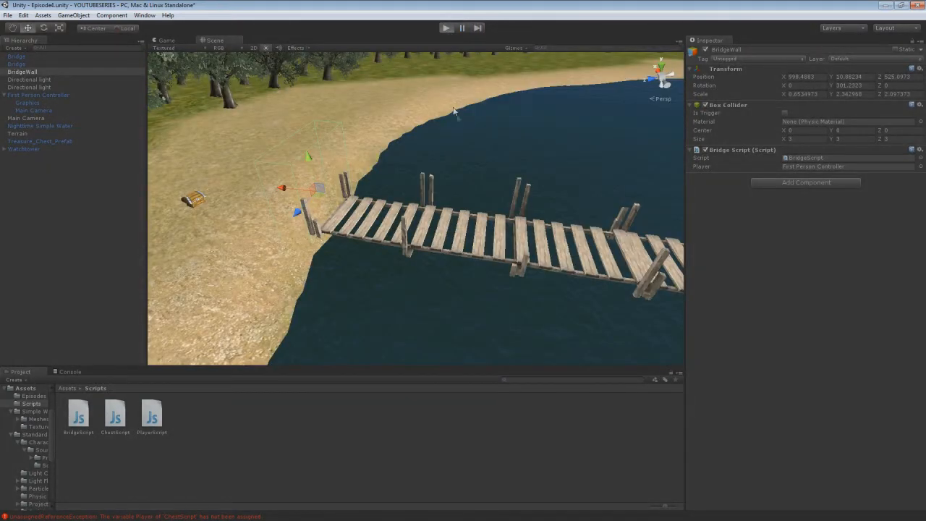
key(ctrl+p)
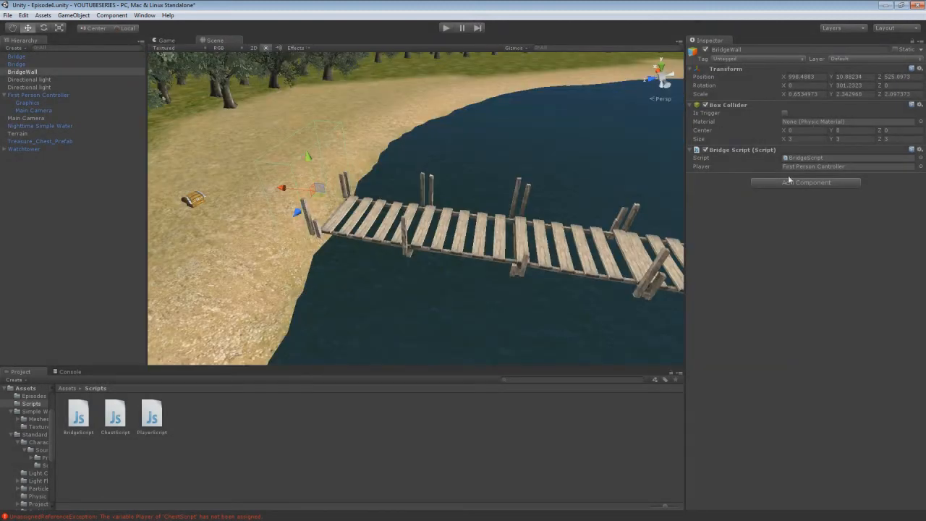
Step: Add a Mesh Renderer component to the BridgeWall object
click(787, 184)
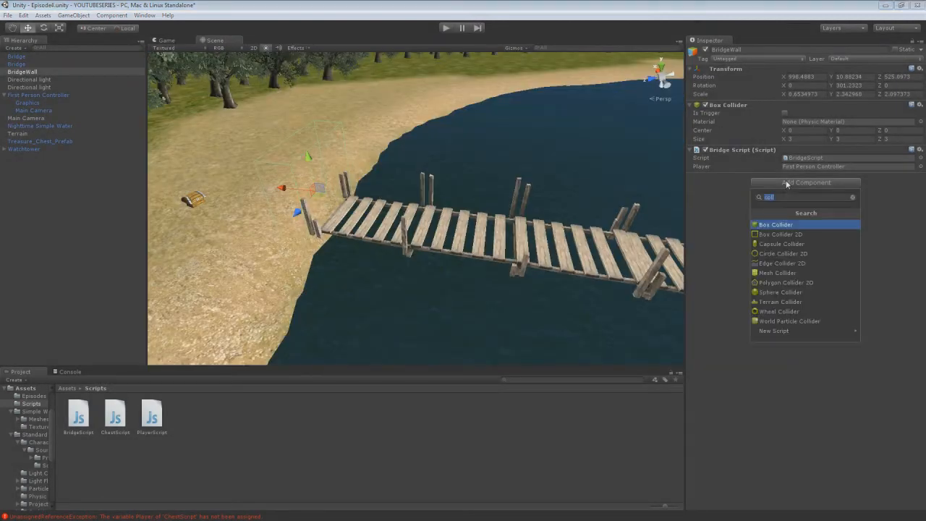
text(mes)
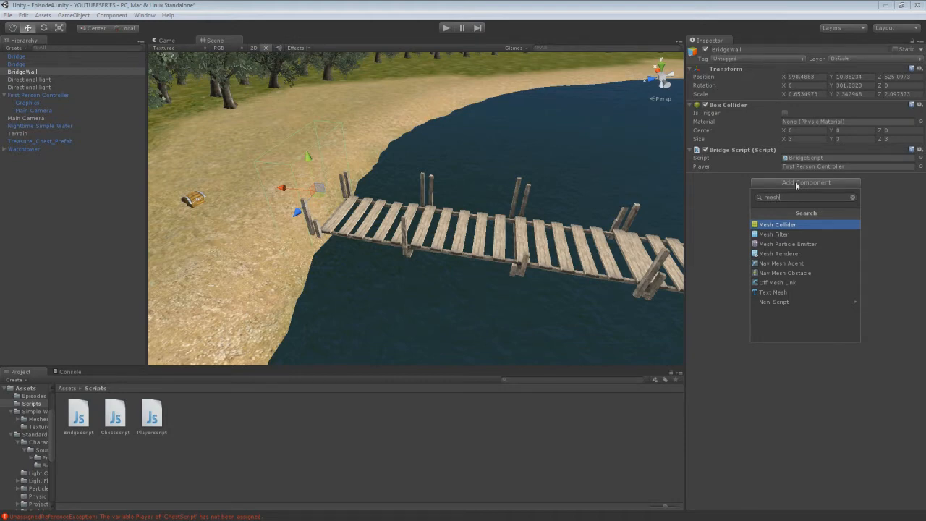
text(h)
key(Down)
key(Down)
key(Down)
key(Return)
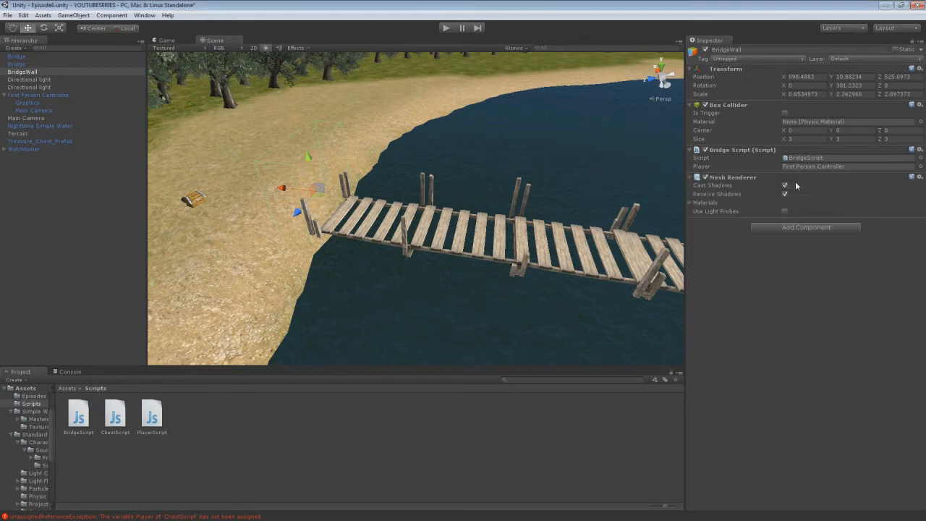
Step: Assign the Toony-BasicOutline material to the BridgeWall's Mesh Renderer
click(690, 204)
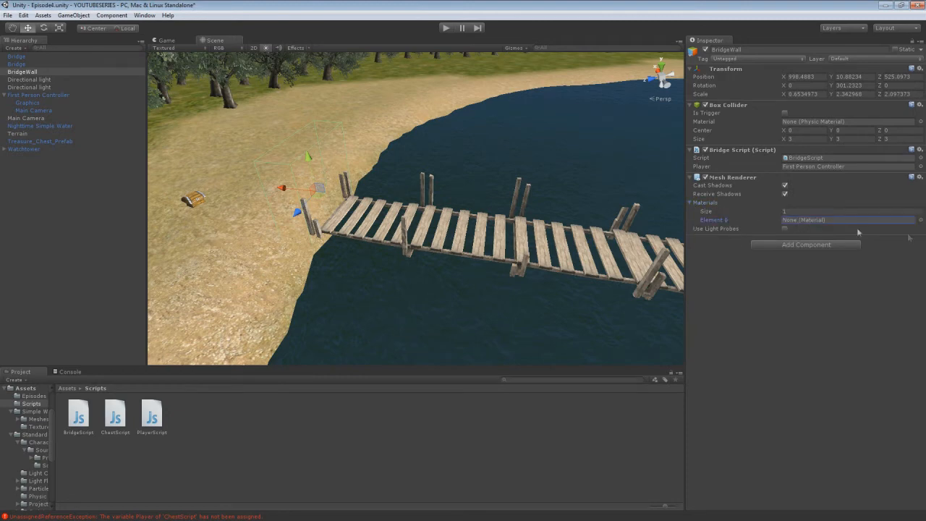
click(920, 220)
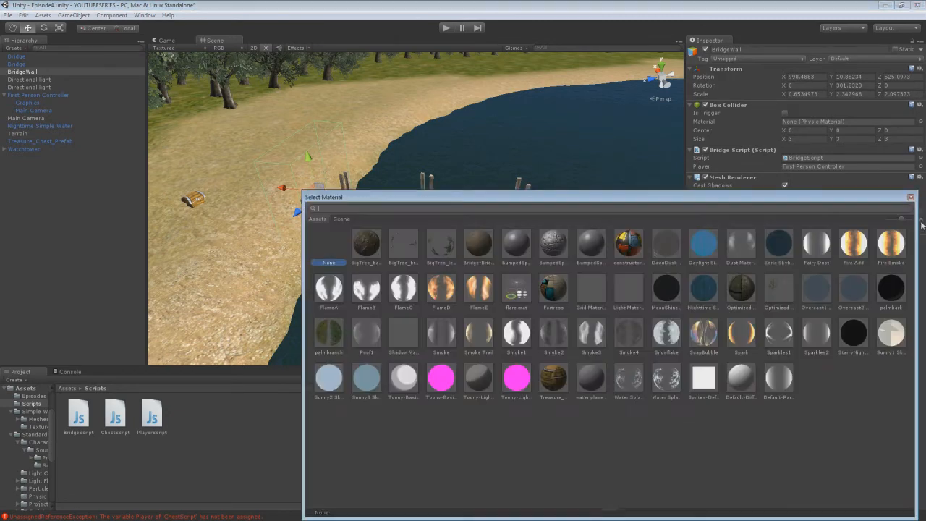
double_click(450, 377)
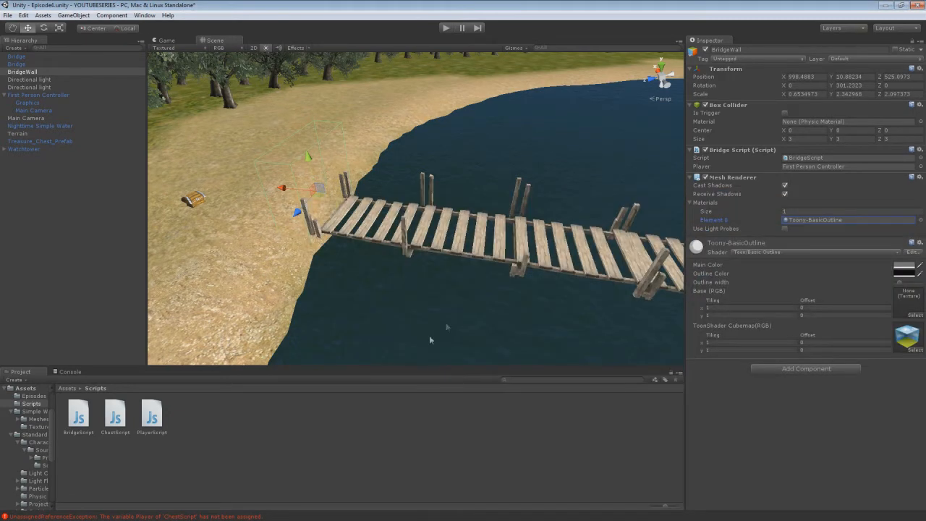
Step: Add a Mesh Filter component to BridgeWall and set its mesh to Cube
click(794, 368)
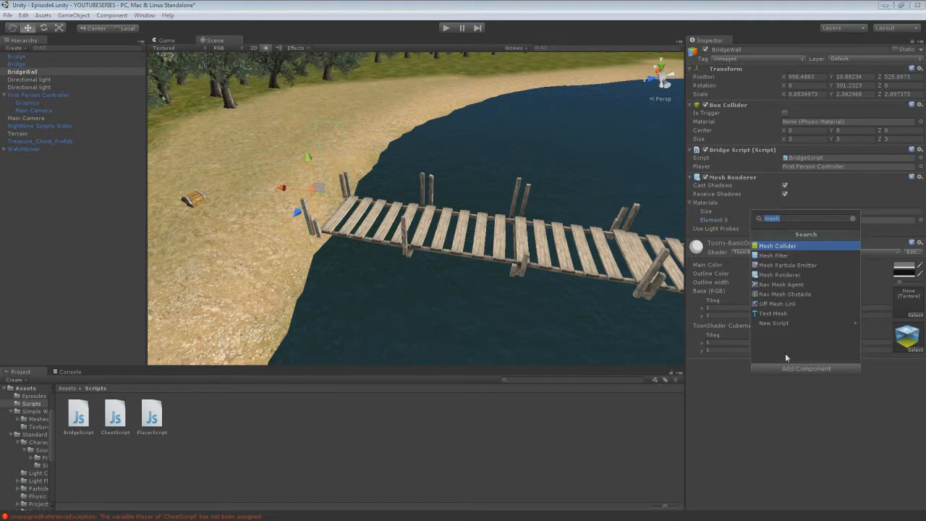
key(Down)
key(Return)
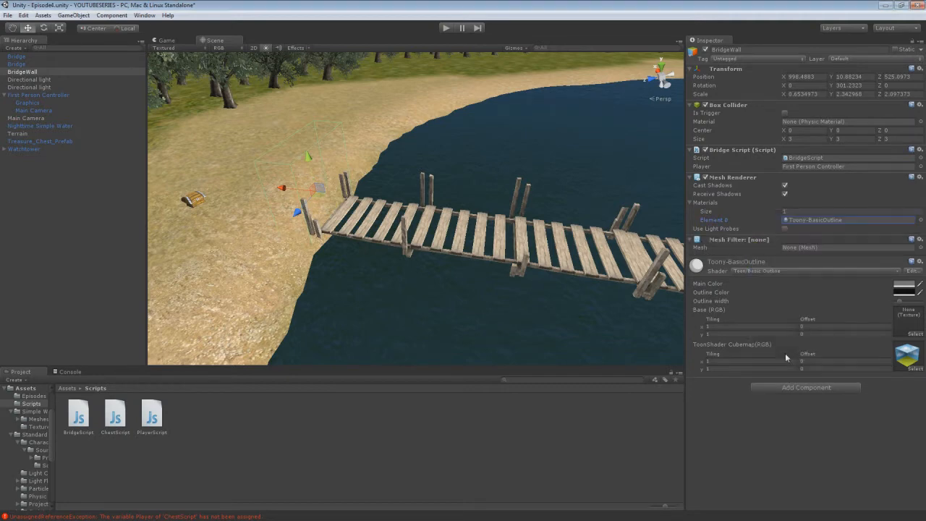
click(919, 248)
double_click(331, 289)
right_drag(345, 266, 484, 240)
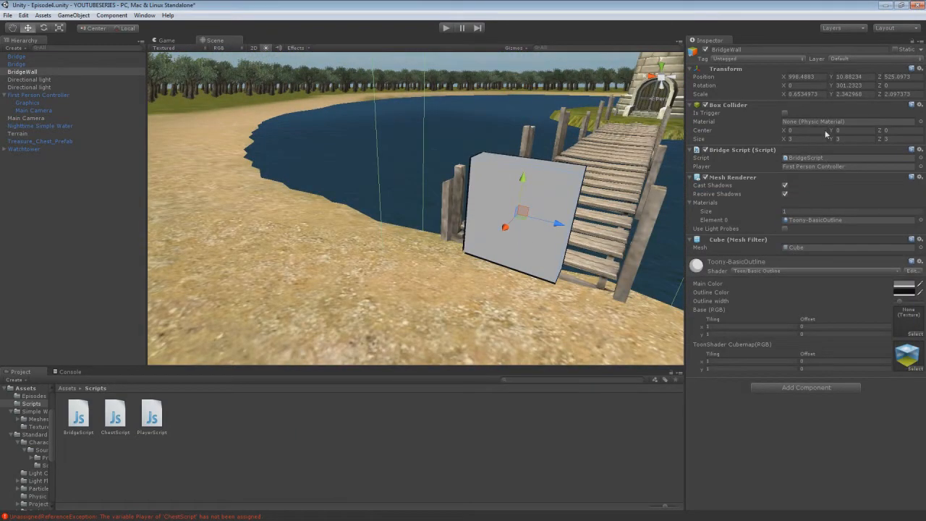
Step: Scale BridgeWall wider and taller, to about 3.43 in Y and 4.78 in Z, so it spans the bridge entrance
right_drag(606, 170, 500, 209)
key(s)
key(e)
key(r)
drag(470, 213, 516, 229)
drag(440, 169, 442, 153)
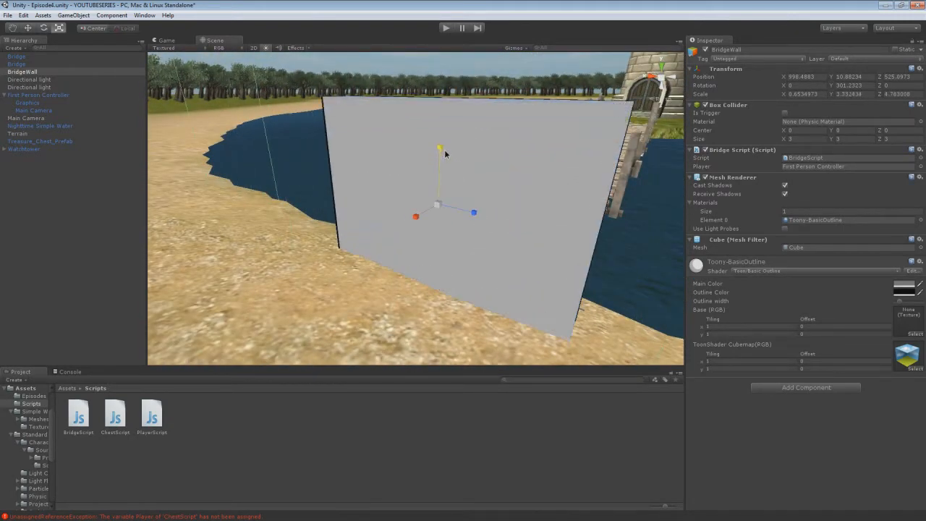
Step: Set the BridgeWall's material to BumpedSpecularDisplacement
right_drag(532, 184, 538, 206)
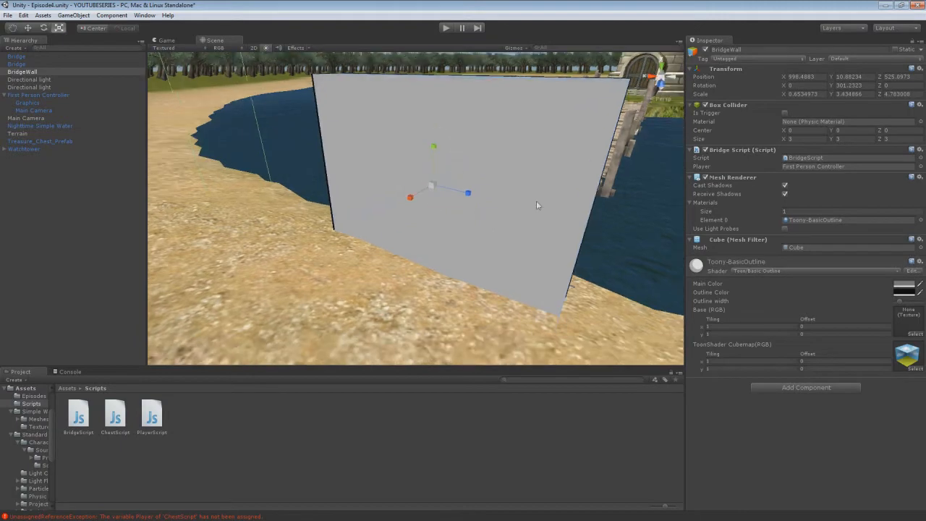
click(920, 220)
double_click(550, 250)
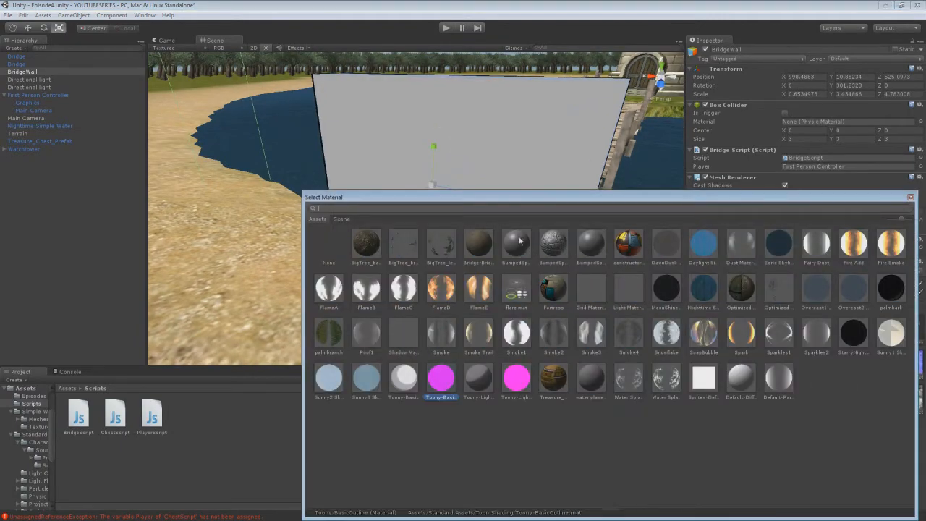
Step: Move BridgeWall back between the first bridge posts, to about X 997.95 and Z 524.22
key(w)
key(s)
right_drag(419, 253, 423, 220)
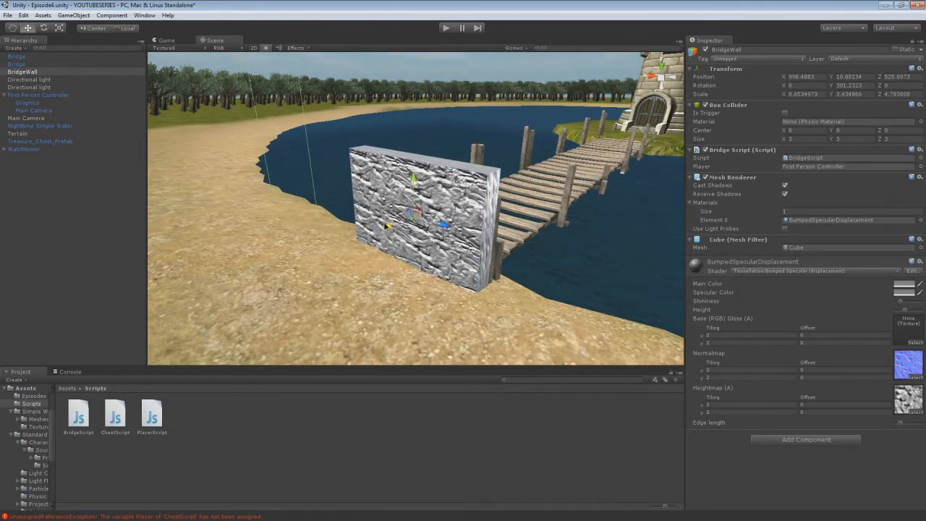
drag(388, 226, 410, 215)
right_drag(410, 214, 448, 222)
key(a)
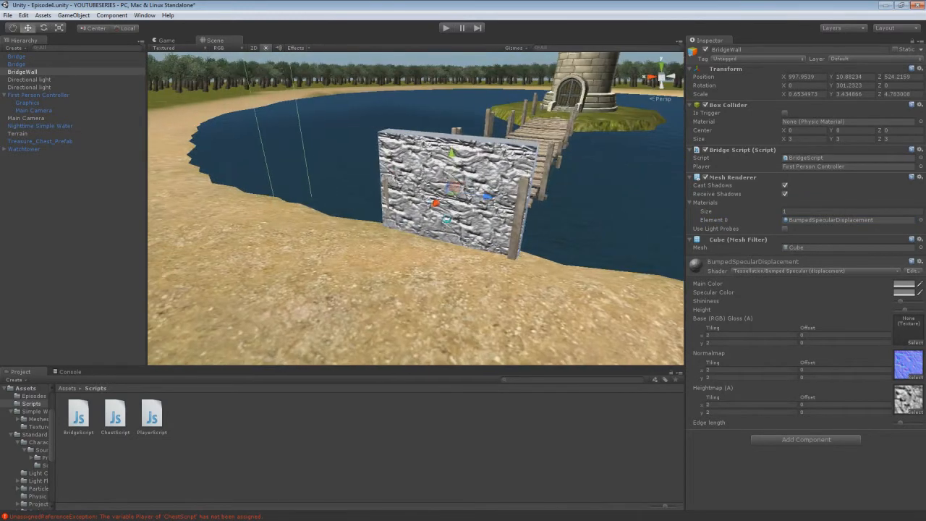
Step: Play-test whether the visible wall can be removed without holding a key, and stop the game
click(446, 29)
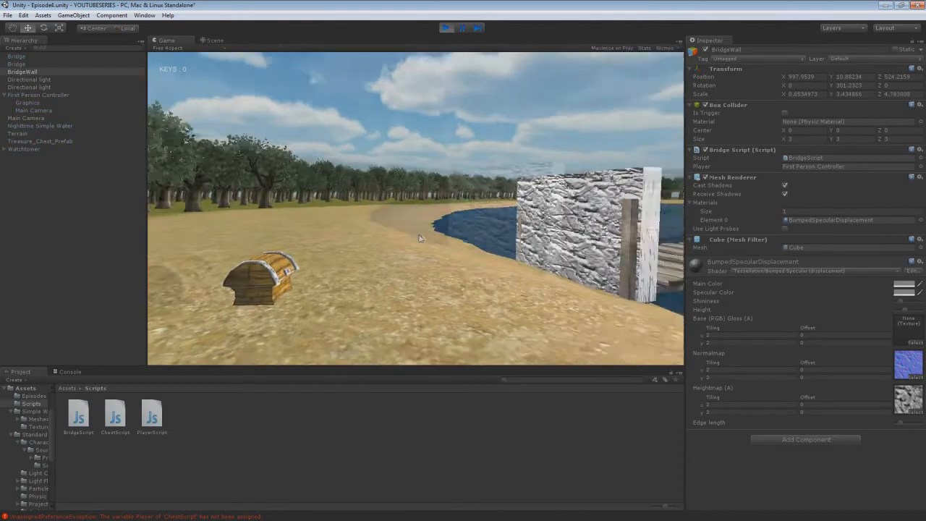
key(w)
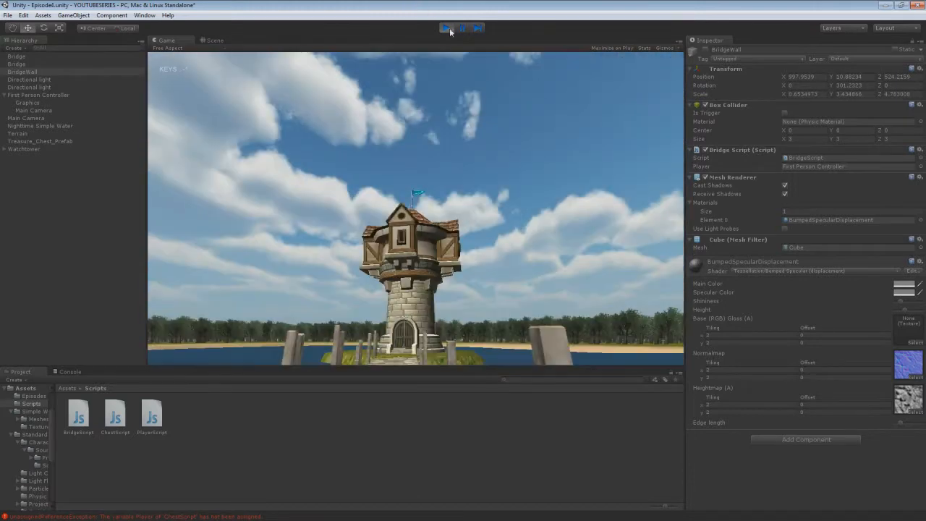
click(450, 29)
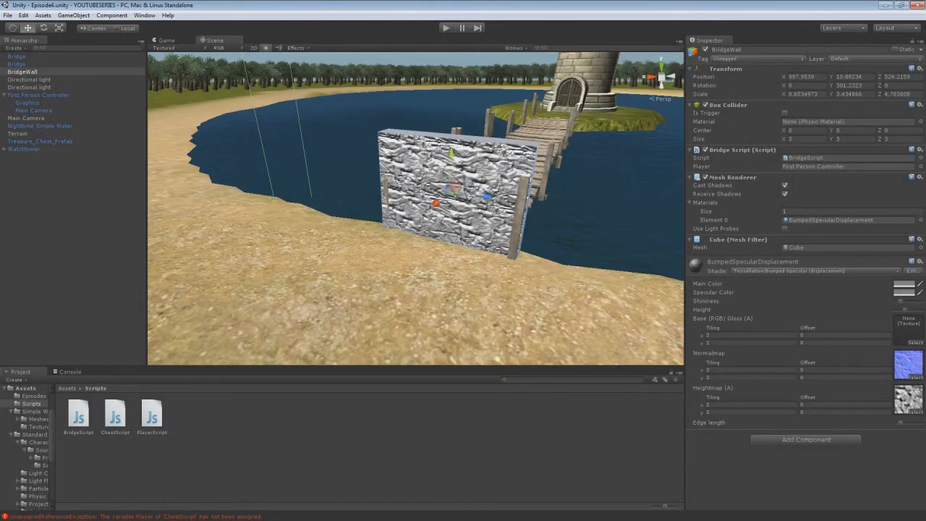
Step: Switch to MonoDevelop, correct the comparison operator in BridgeScript's Keys condition so removing the wall requires a key, and save
key(alt+Tab)
click(593, 296)
click(622, 296)
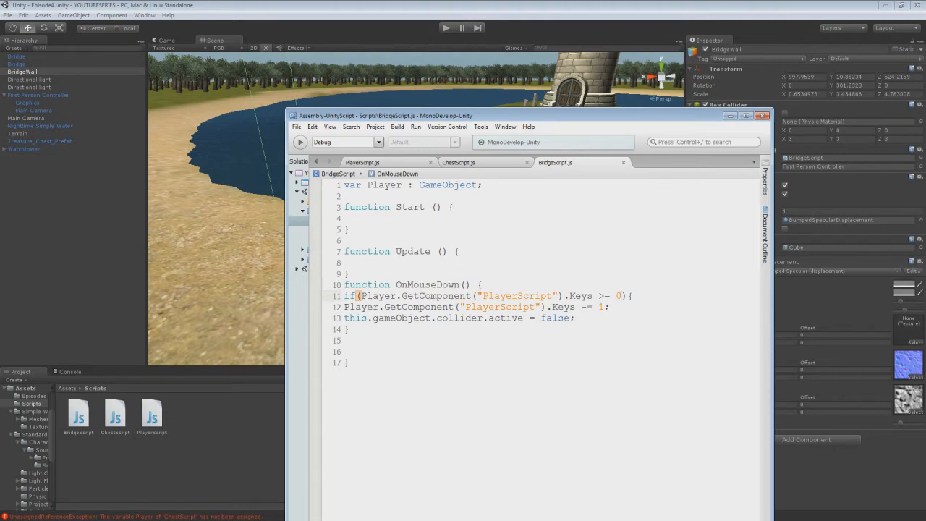
click(601, 296)
drag(390, 296, 599, 296)
click(599, 296)
click(621, 296)
double_click(619, 296)
drag(620, 296, 599, 296)
click(602, 296)
key(BackSpace)
text(=)
key(ctrl+s)
Step: Return to Unity and play-test the wall without a key and after collecting one from the chest, and stop the game
click(472, 36)
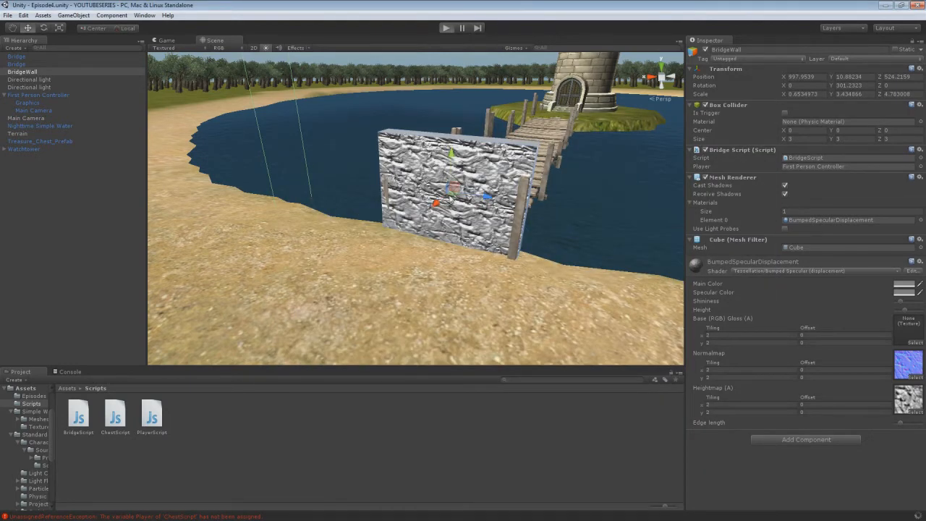
key(ctrl+p)
key(w)
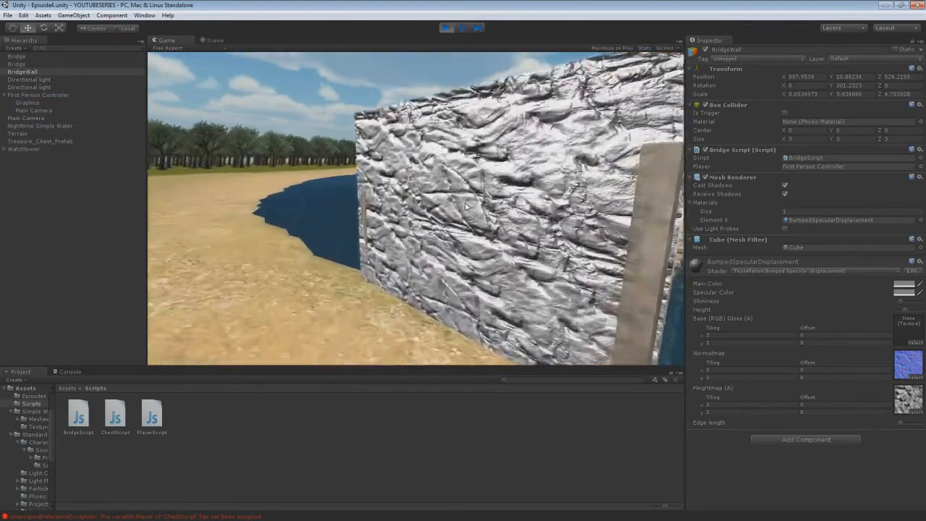
key(w)
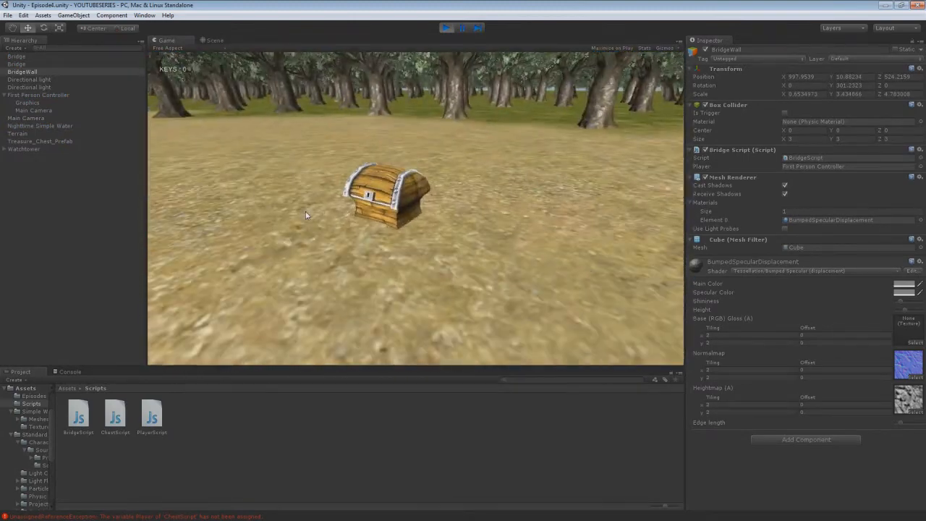
key(w)
key(w)
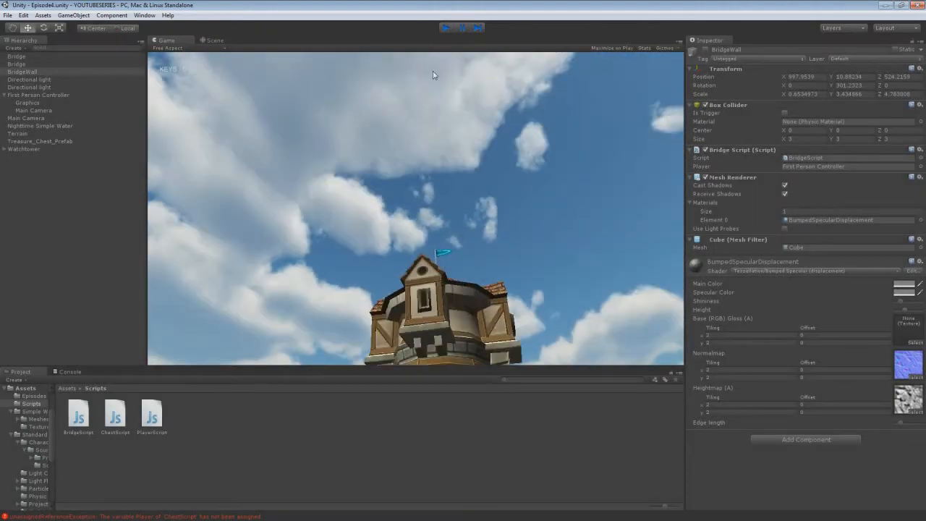
click(445, 28)
Step: Focus on Watchtower_Entrance and create a new cube there
right_drag(352, 188, 502, 125)
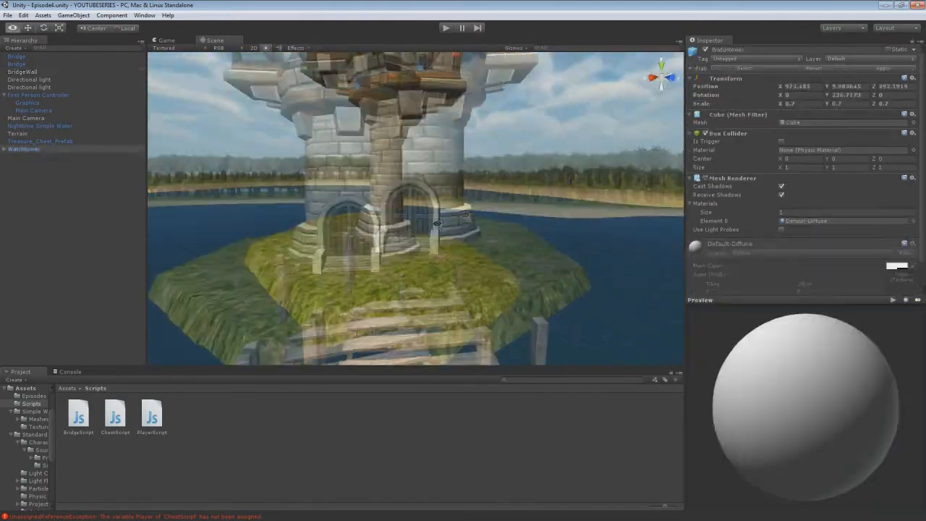
right_drag(437, 225, 514, 228)
click(444, 222)
key(f)
click(65, 16)
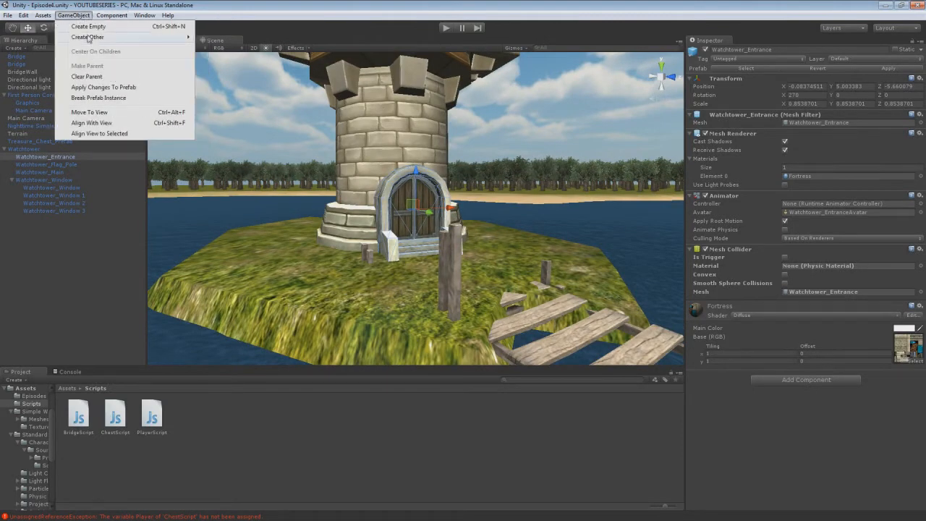
mouse_move(91, 37)
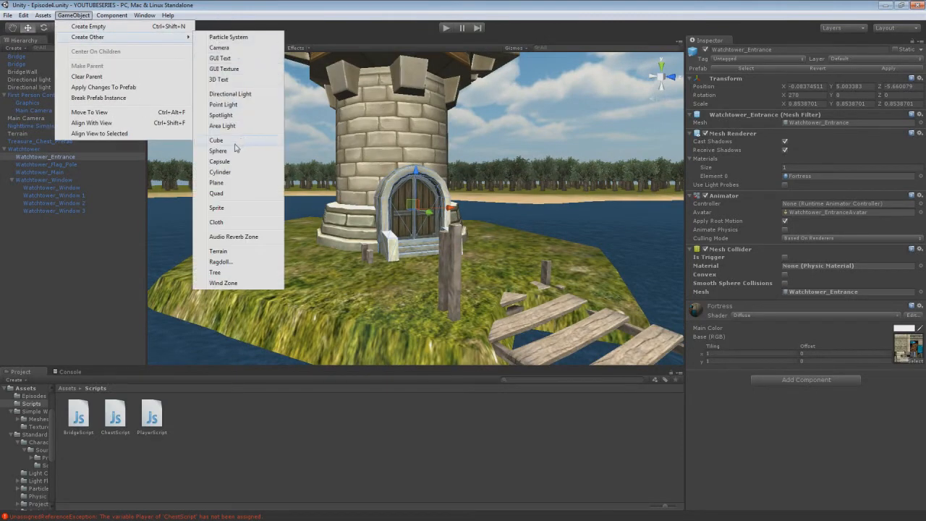
click(234, 142)
Step: Rotate the new cube around its vertical axis to line up with the watchtower door
key(w)
right_drag(423, 153, 438, 186)
key(a)
key(e)
drag(456, 167, 397, 177)
right_drag(397, 177, 497, 169)
Step: Enlarge the cube to about 3.81 in X and 4.90 in Y so it covers the watchtower doorway
key(w)
key(e)
key(r)
drag(443, 152, 362, 149)
drag(484, 114, 499, 40)
right_drag(448, 219, 533, 197)
drag(515, 202, 558, 208)
right_drag(556, 209, 388, 195)
Step: Fine-tune the cube's Y rotation to about 46.9 degrees and stretch its depth to about 2.53 in Z
key(e)
drag(384, 171, 393, 172)
right_drag(393, 171, 423, 200)
key(w)
key(e)
key(r)
drag(402, 194, 449, 208)
key(w)
Step: Disable the cube's Mesh Renderer and turn on Is Trigger for its Box Collider
click(705, 168)
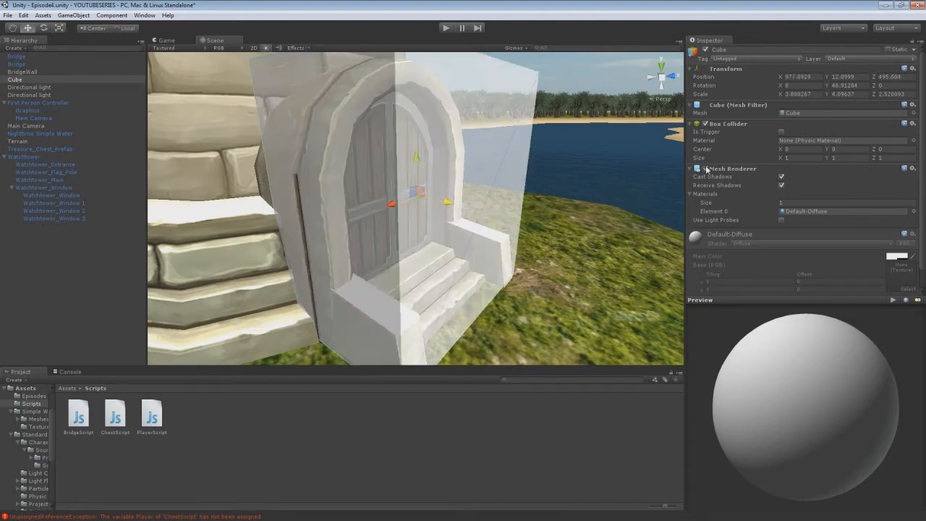
right_drag(463, 217, 496, 253)
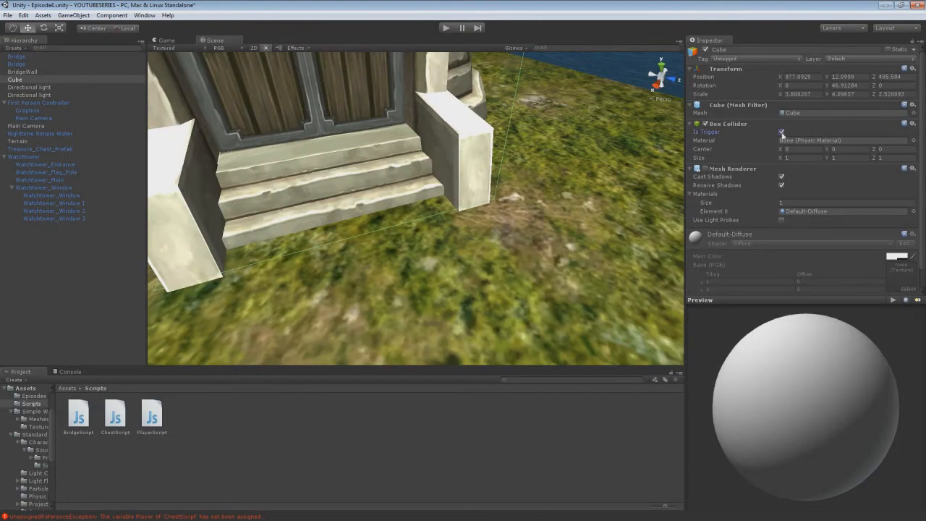
Step: Extend the trigger cube in front of the entrance steps to about 3.60 in Z scale
right_drag(645, 166, 476, 172)
key(r)
drag(497, 165, 513, 169)
key(w)
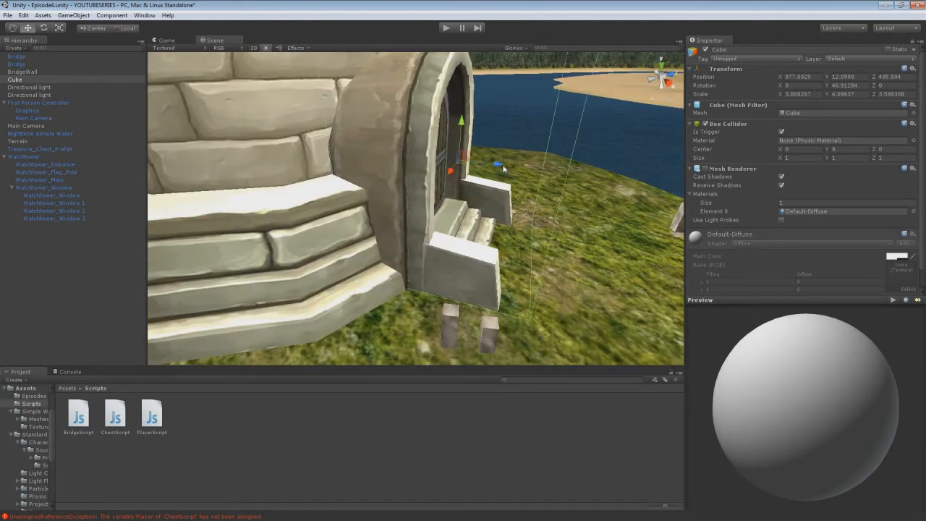
Step: Scale the trigger cube at the watchtower entrance to about 4.48 in X, 4.83 in Y and 4.24 in Z
right_drag(503, 166, 506, 170)
key(e)
key(r)
drag(455, 157, 470, 161)
key(d)
right_drag(470, 160, 605, 197)
key(s)
key(w)
right_click(427, 193)
key(w)
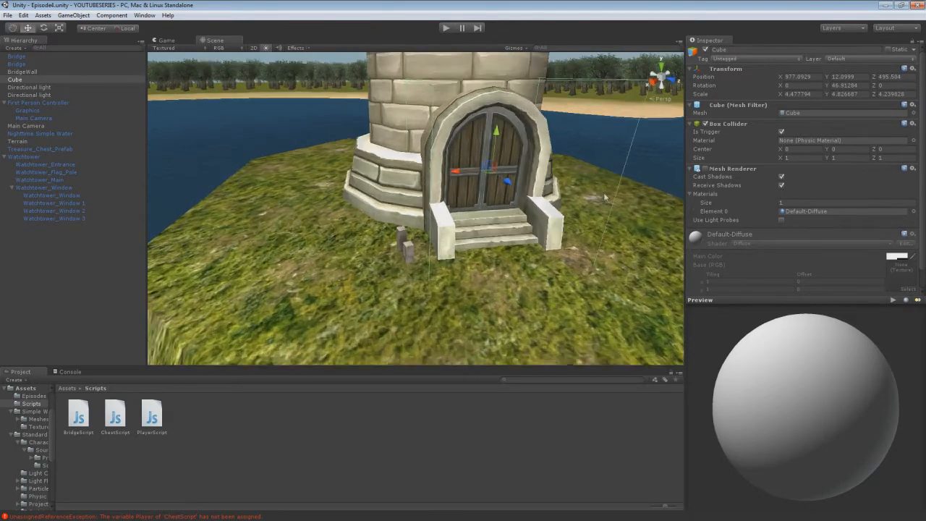
scroll(775, 229, down, 1)
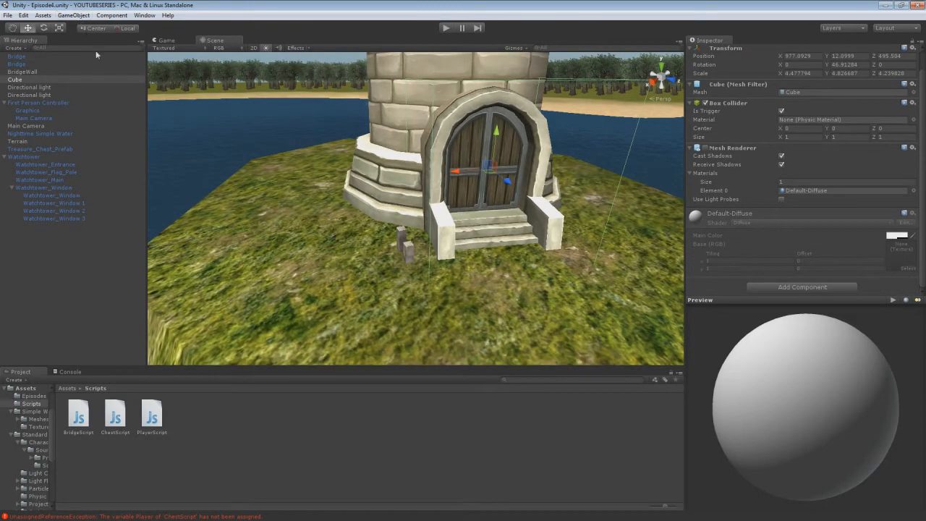
Step: Create a JavaScript asset named ChangeLevel in the Scripts folder and open it in MonoDevelop
click(231, 447)
right_click(232, 448)
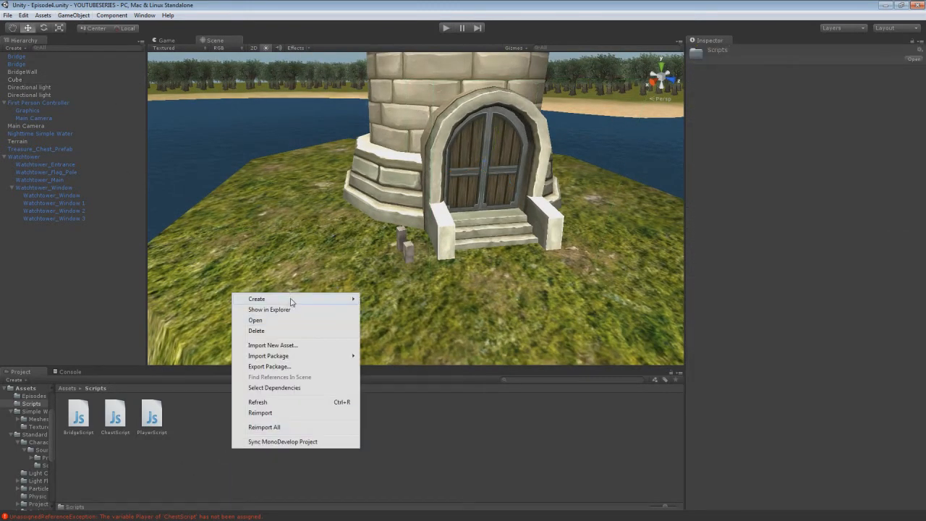
mouse_move(292, 301)
click(392, 314)
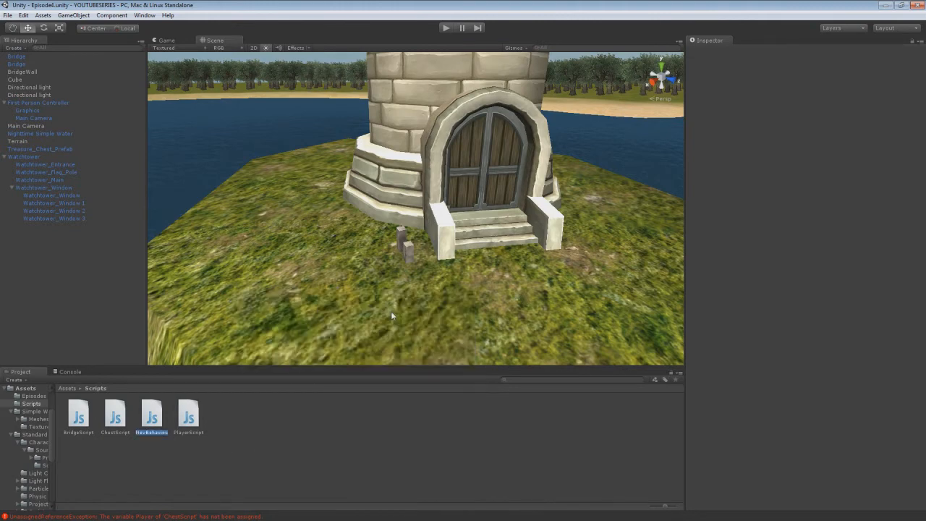
text(ChaigeLevel)
key(Return)
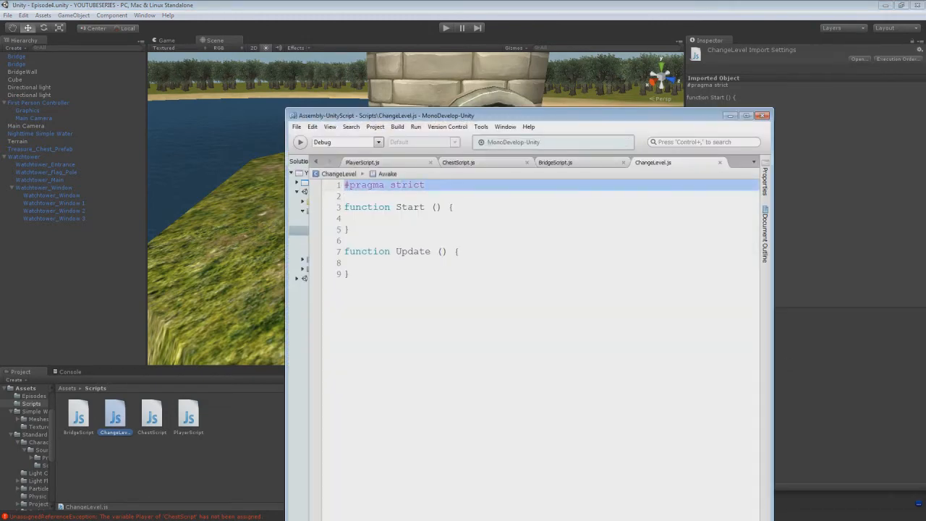
Step: Replace the #pragma strict line with the declaration "var lvl : int = -1;"
text(var lv)
text(el)
key(BackSpace)
key(BackSpace)
text(vl : int )
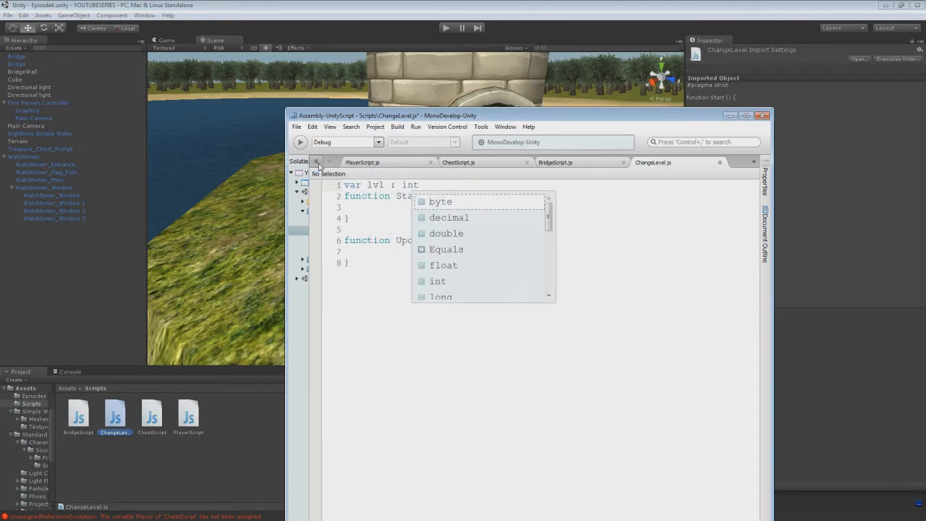
text(= )
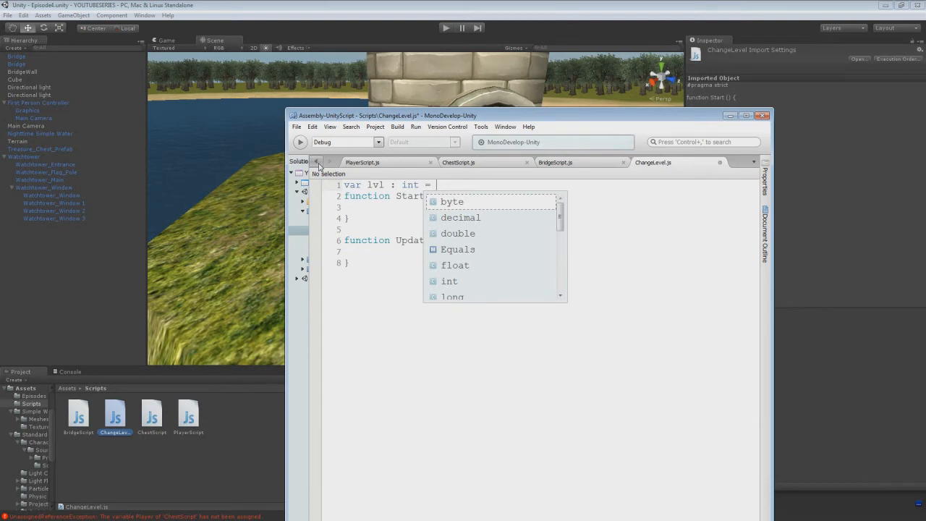
text(-1;)
Step: Add an empty "function OnTriggerEnter(){ }" block below the Update function
key(Down)
key(Down)
key(Down)
key(Down)
key(Down)
key(Down)
key(Down)
key(Return)
key(Return)
text(fun)
text(nction on)
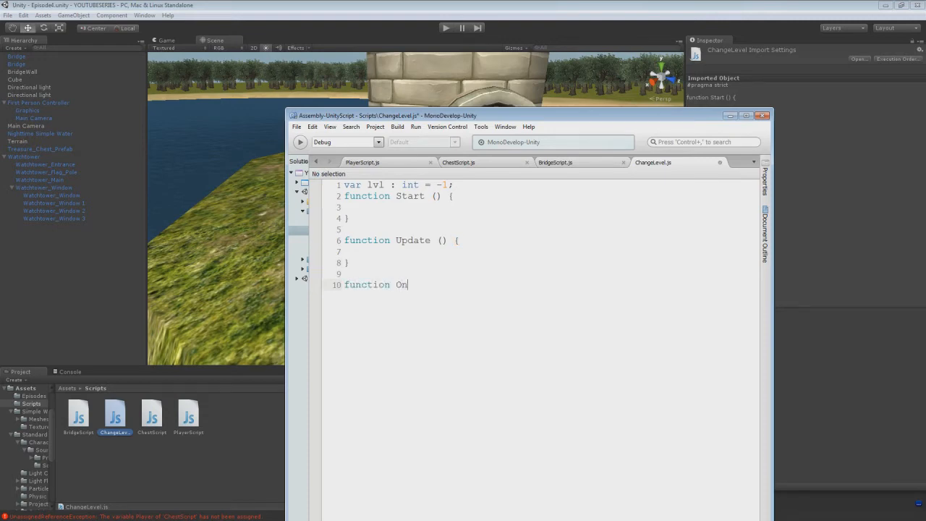
text(TriggerEnter(){)
key(Return)
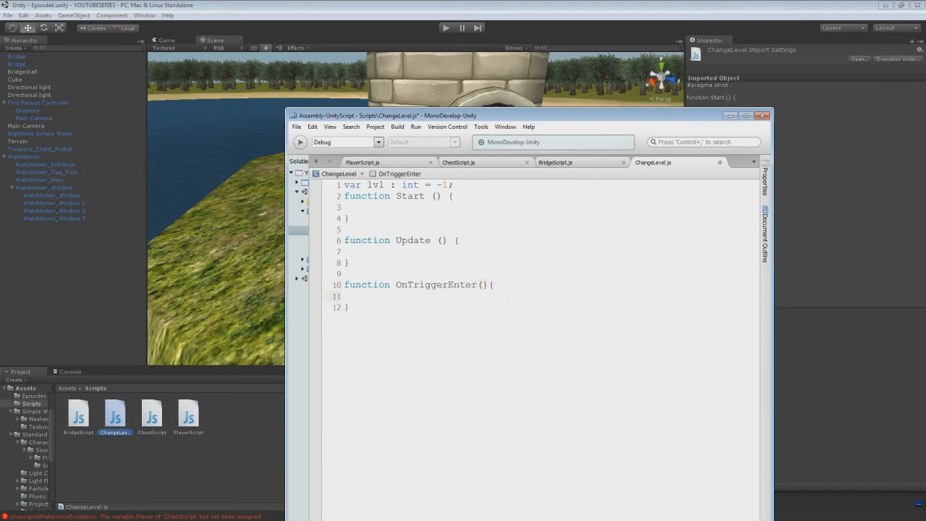
Step: Call "Application.LoadLevel(lvl);" inside the OnTriggerEnter function
text(Application.loa)
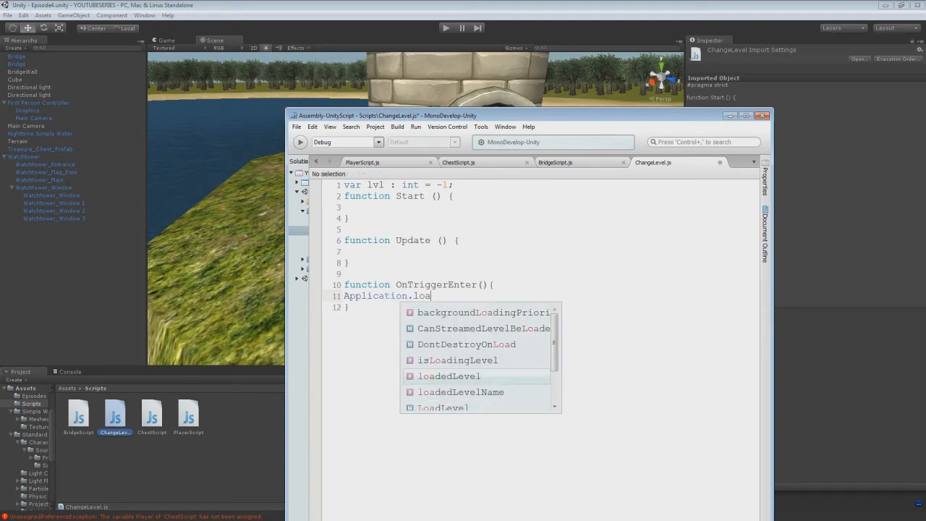
key(Down)
key(Down)
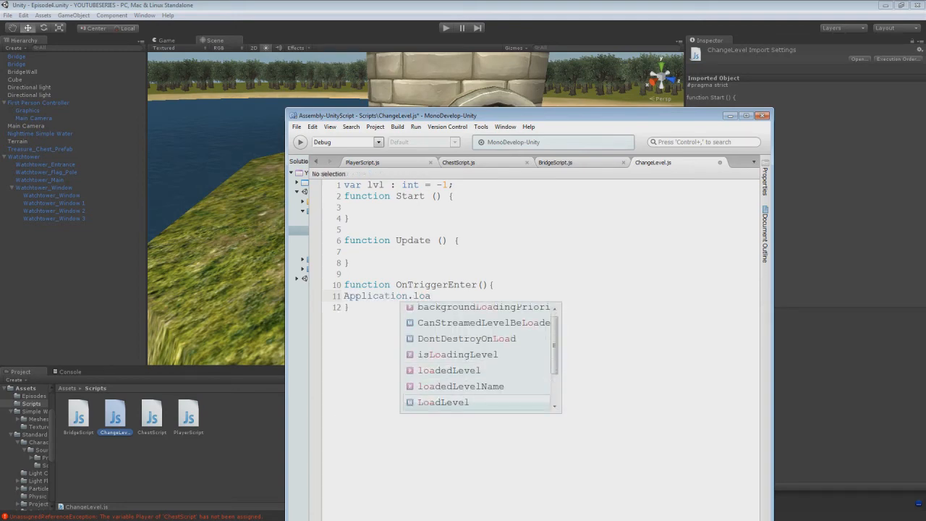
key(Return)
text(())
text(lvl))
text(;)
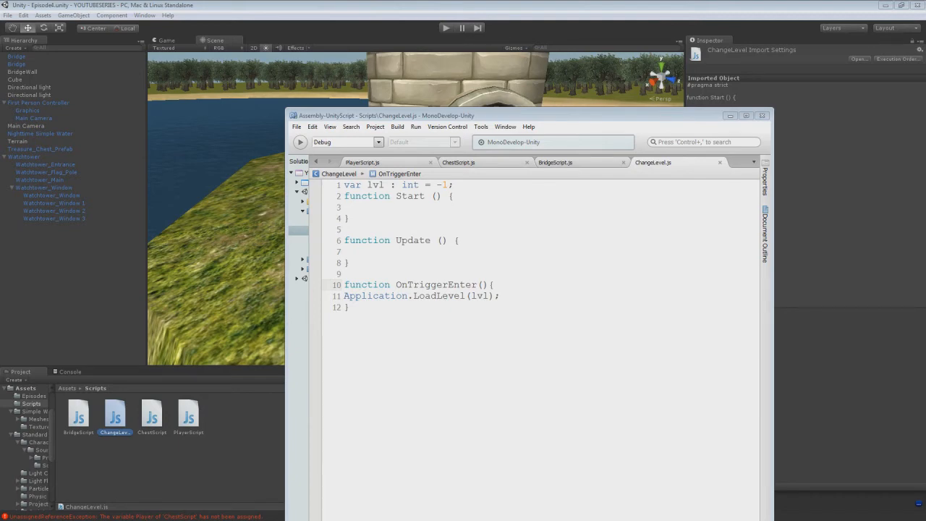
Step: Add the parameter "other : Collider" to OnTriggerEnter and save the ChangeLevel script
text(other : Collider)
click(479, 274)
key(ctrl+s)
Step: Return to Unity, leave play mode and attach the ChangeLevel script to the trigger cube
click(510, 34)
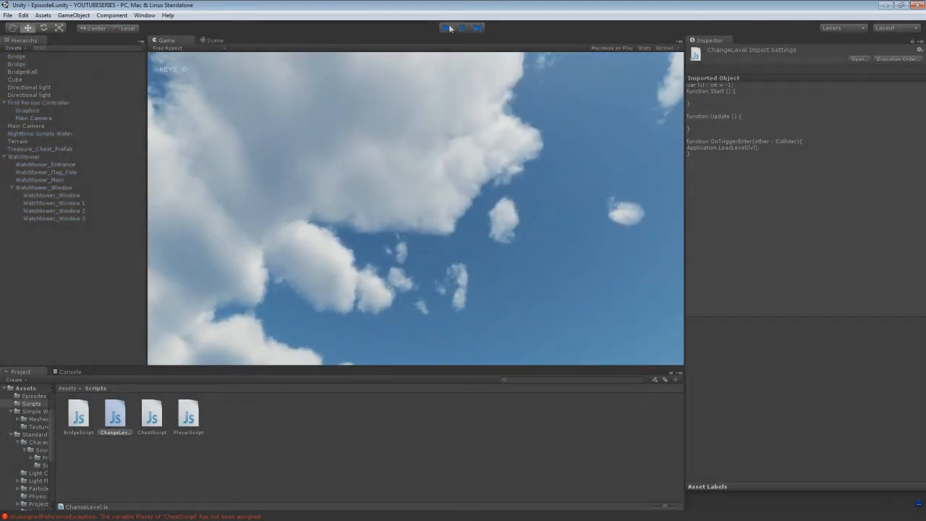
click(448, 29)
click(94, 80)
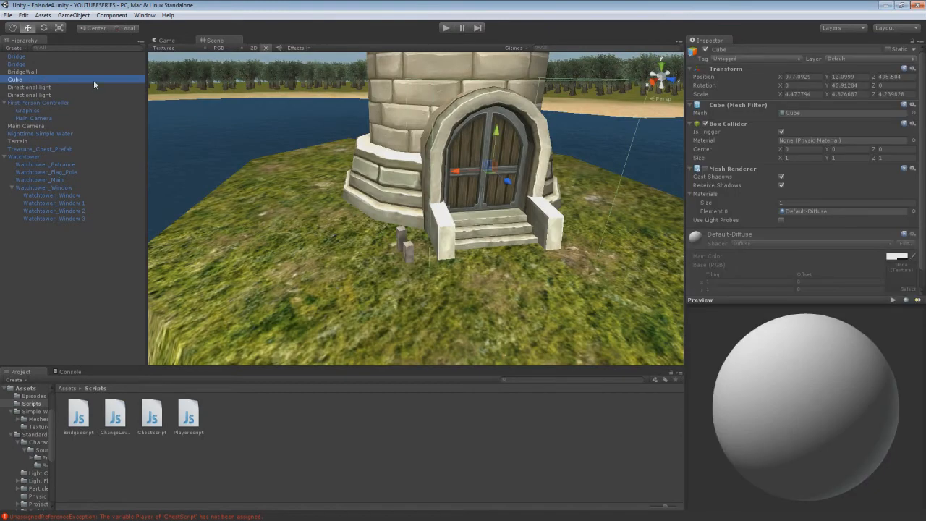
scroll(790, 174, down, 1)
drag(151, 420, 76, 79)
click(827, 199)
Step: Playtest the scene by walking across the bridge into the trigger at the watchtower door, then stop the game
click(445, 28)
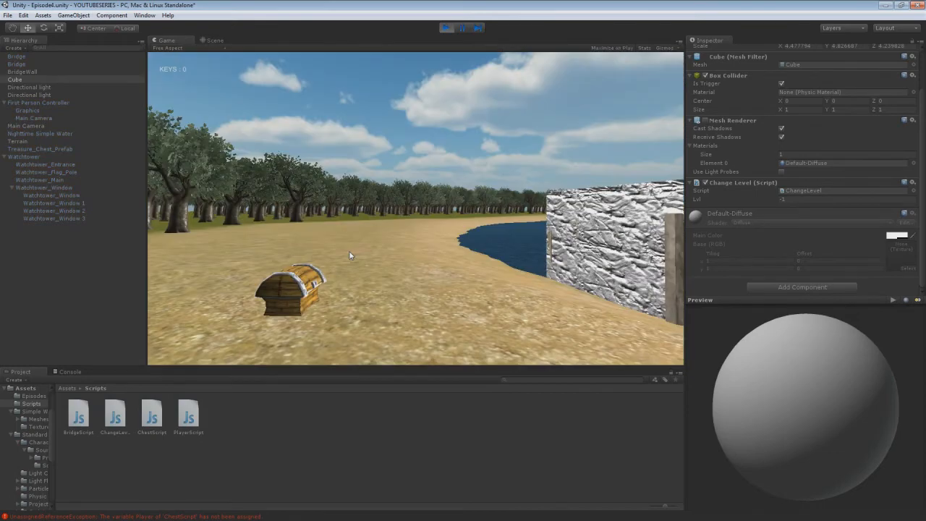
key(w)
key(w)
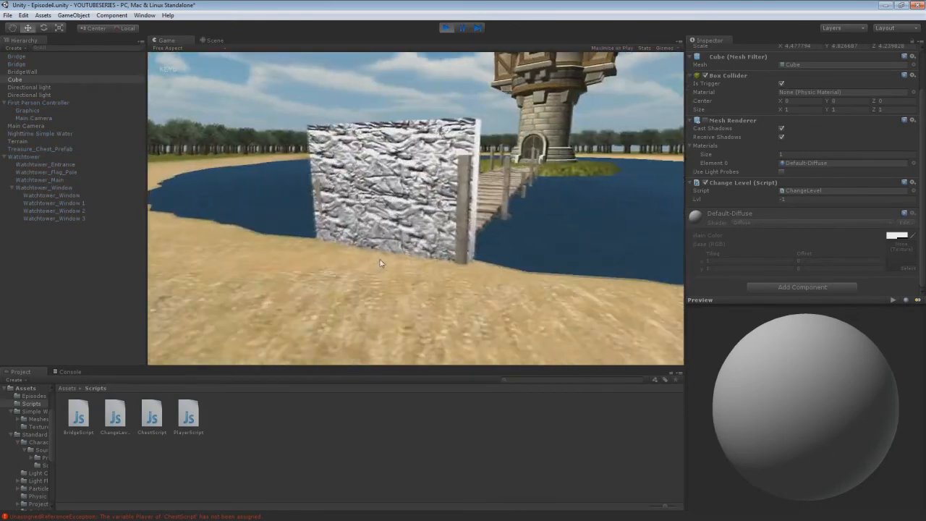
key(w)
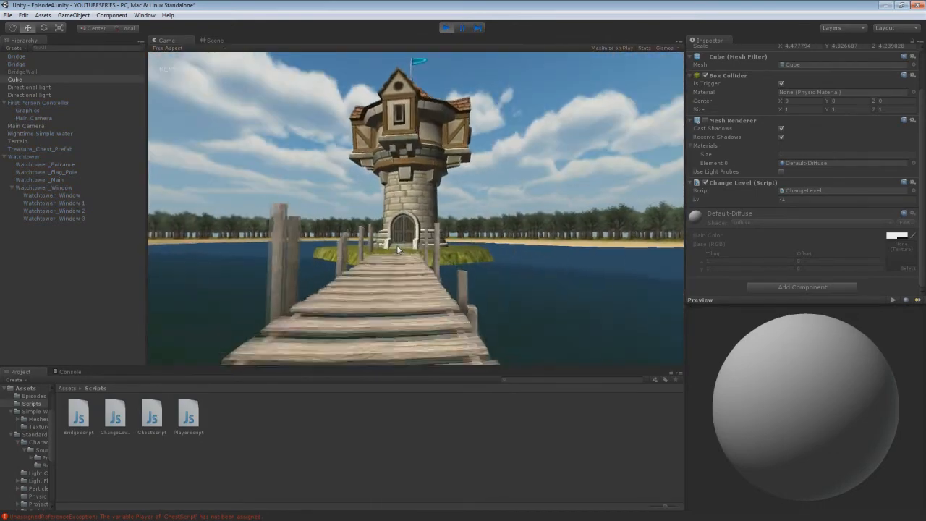
key(w)
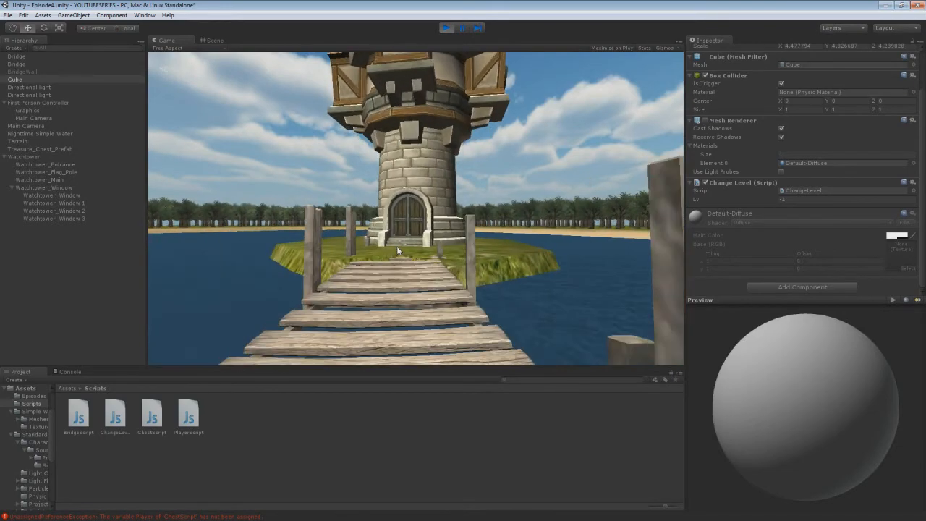
key(w)
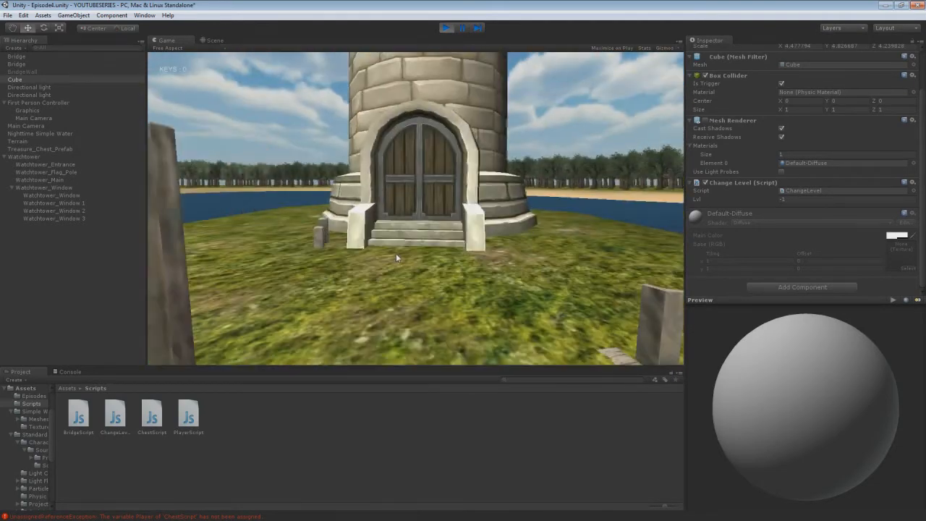
key(s)
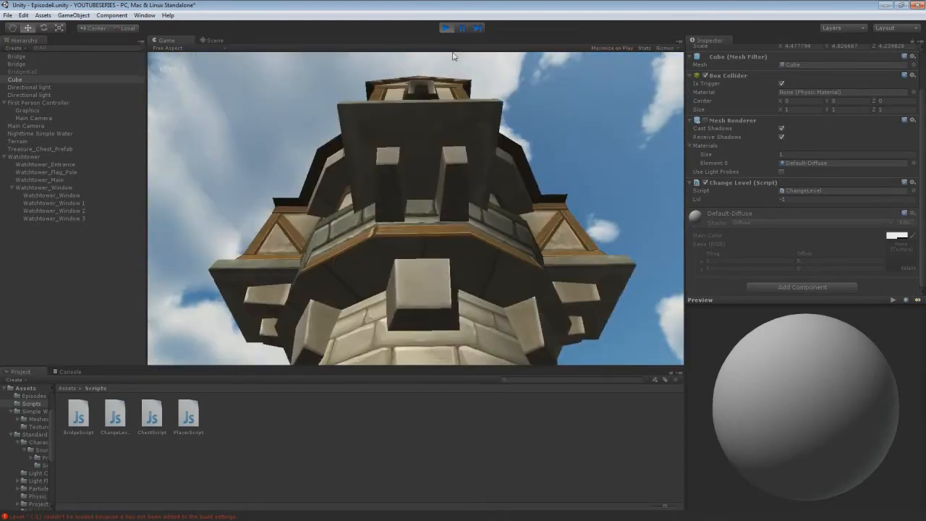
click(449, 29)
right_drag(413, 224, 610, 237)
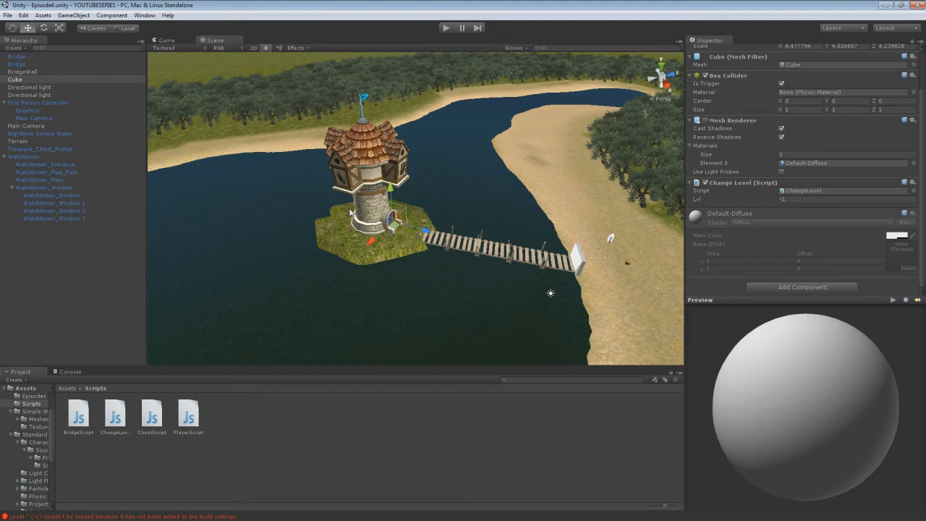
right_drag(401, 204, 457, 194)
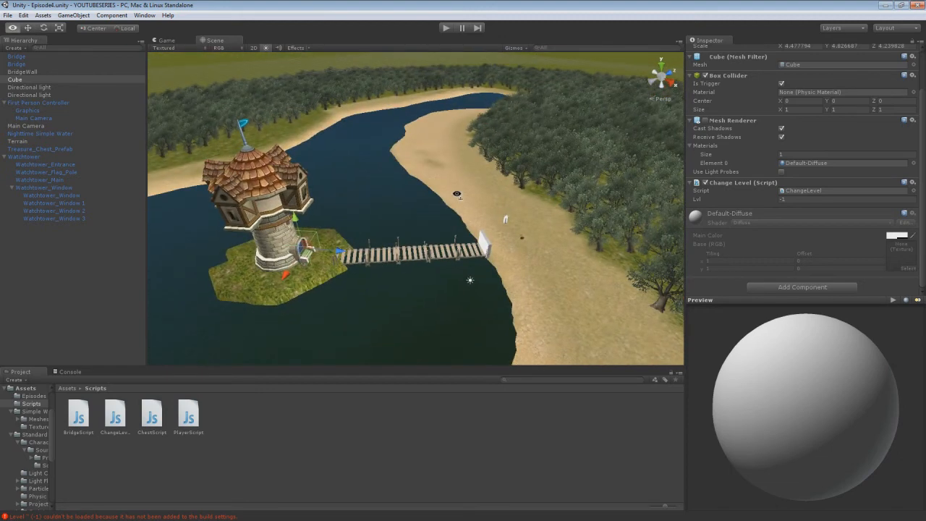